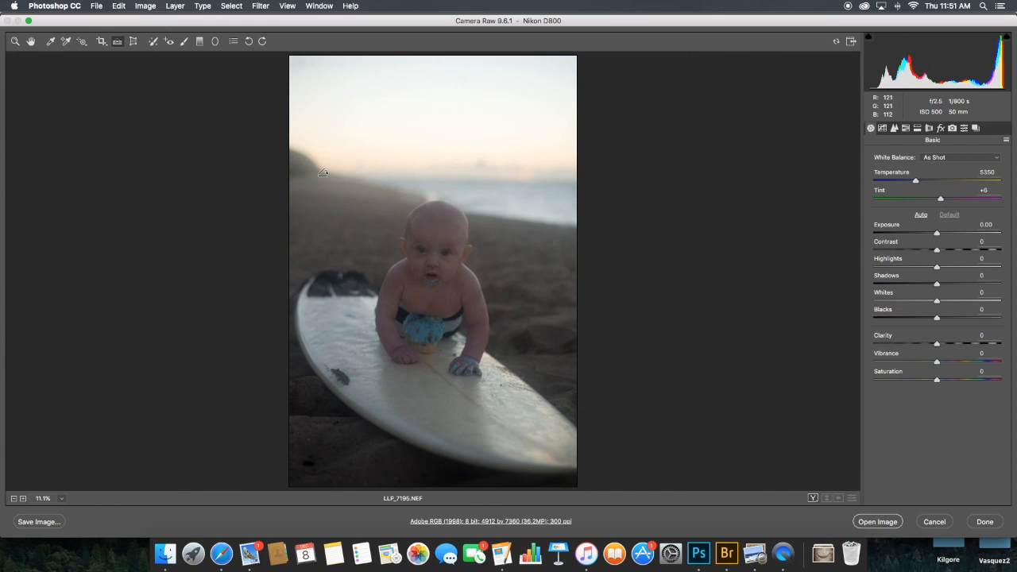
- Straighten the photo along the shoreline and set the highlights to -54
drag(318, 174, 621, 181)
key(Return)
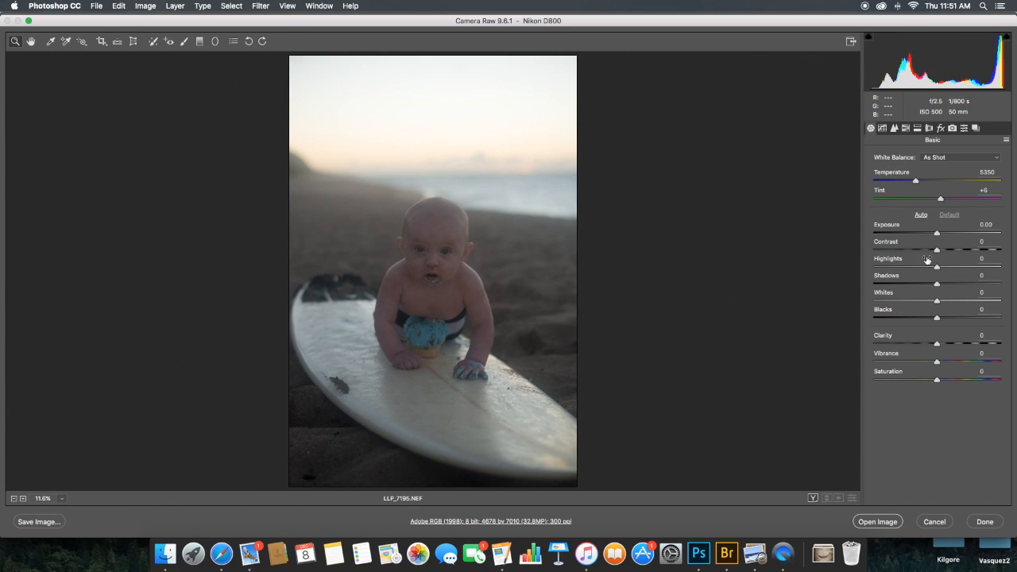
drag(919, 270, 902, 268)
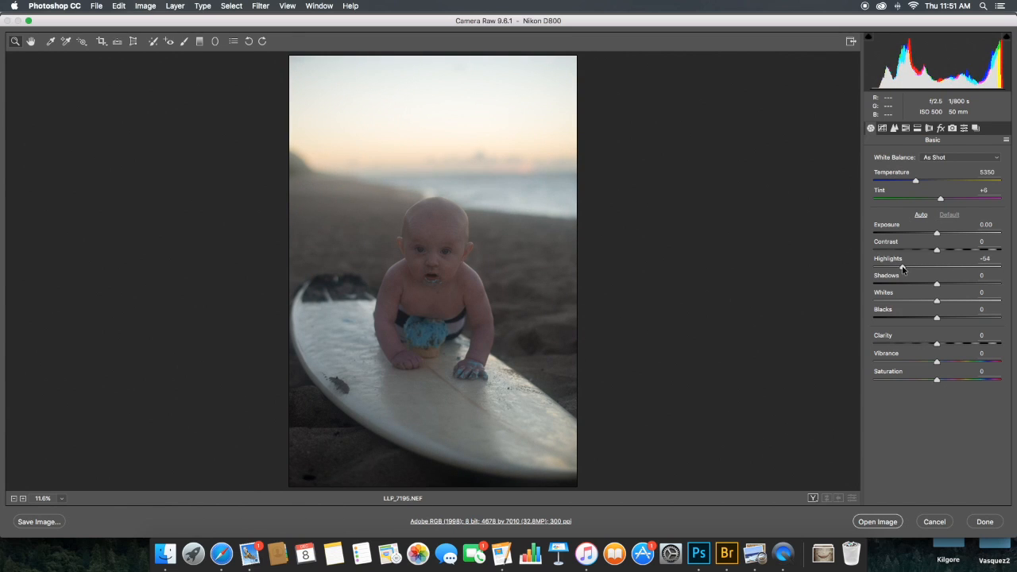
- Set the sharpening amount to 66 and radius to 1.4, with luminance noise reduction at 41
click(895, 129)
drag(914, 174, 929, 173)
click(918, 192)
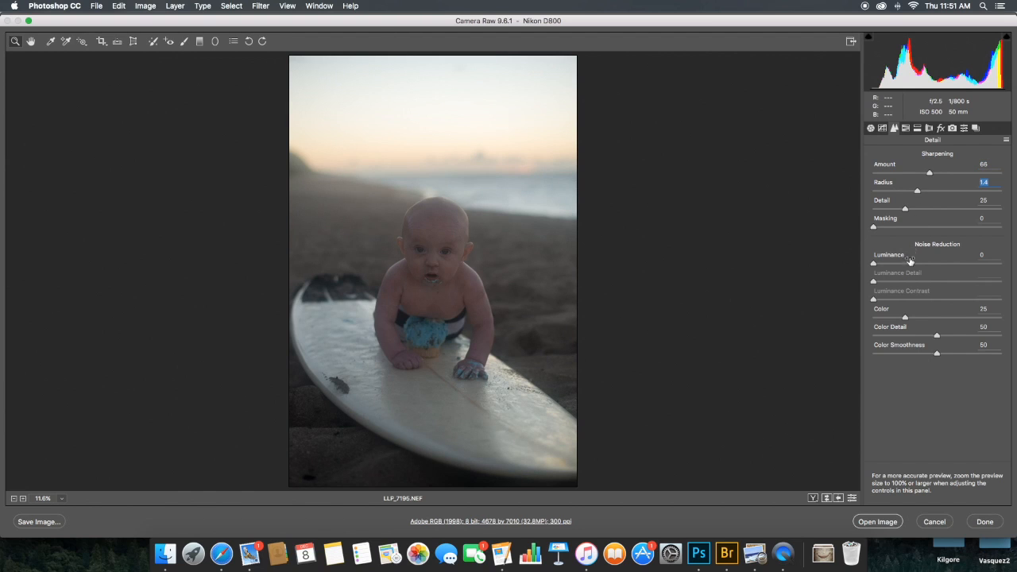
drag(917, 269, 926, 264)
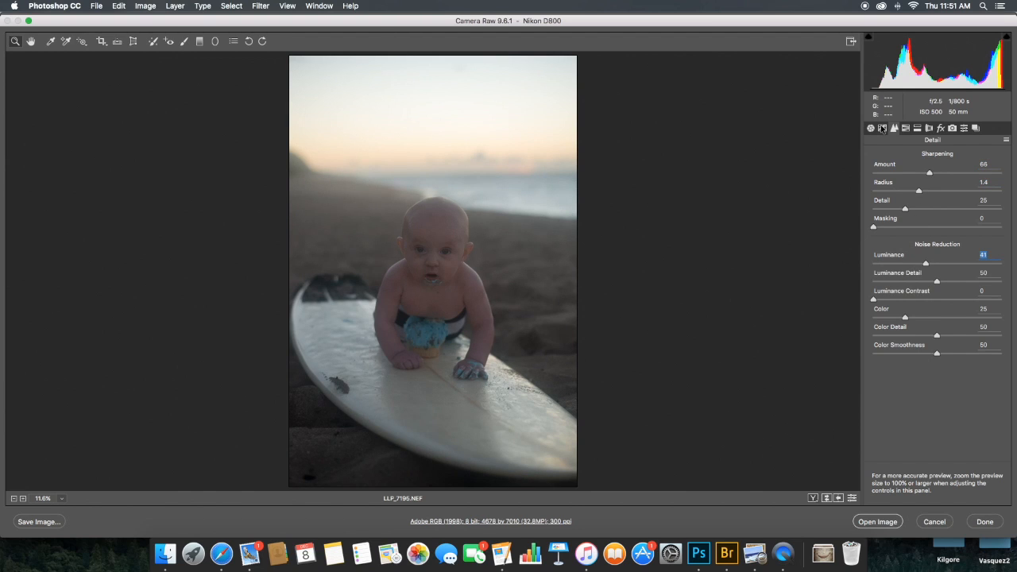
- Set the parametric tone curve's Lights to +28 and Darks to +13, and the white balance temperature to 6000
key(super+alt+2)
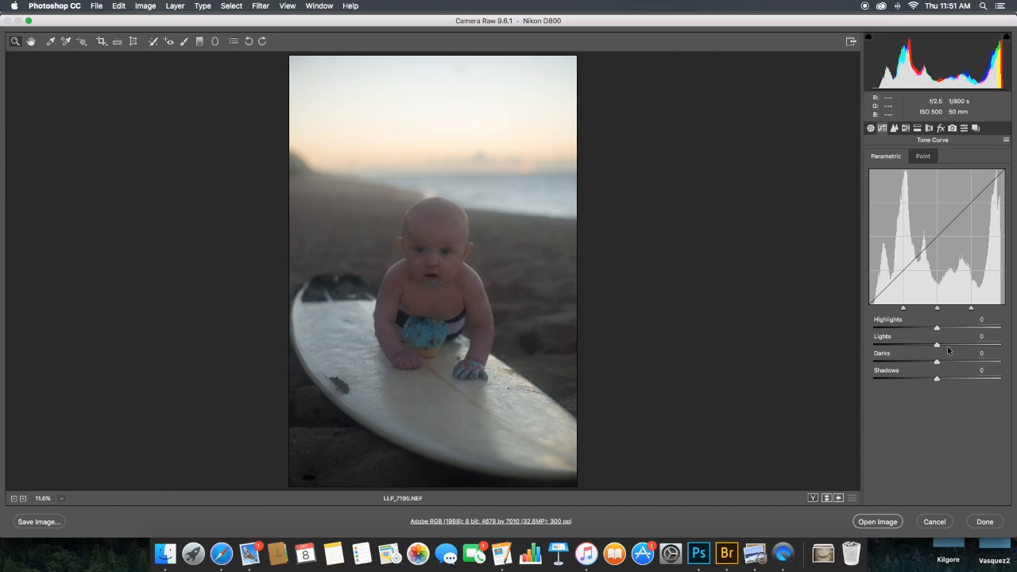
drag(948, 344, 946, 361)
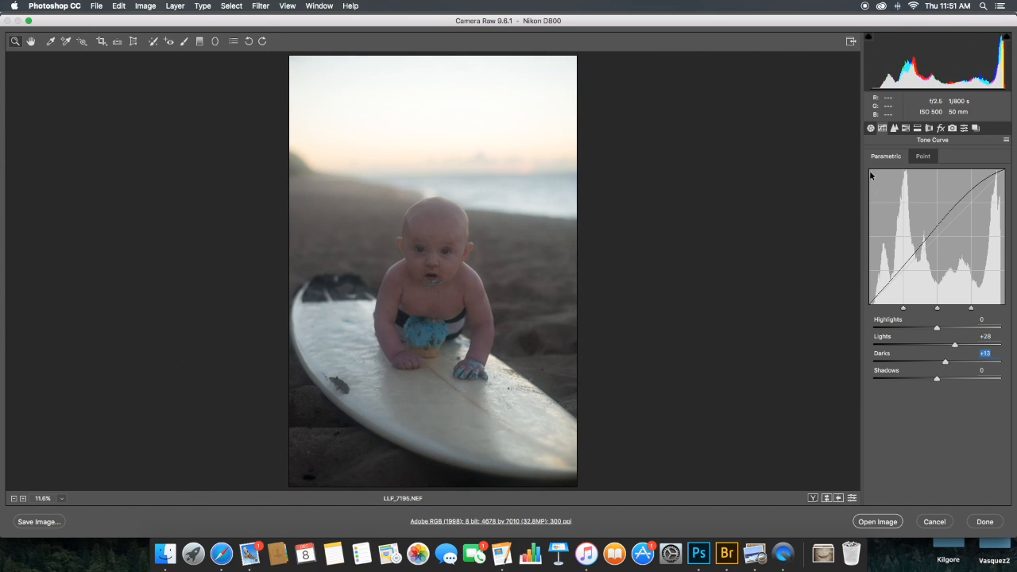
click(872, 129)
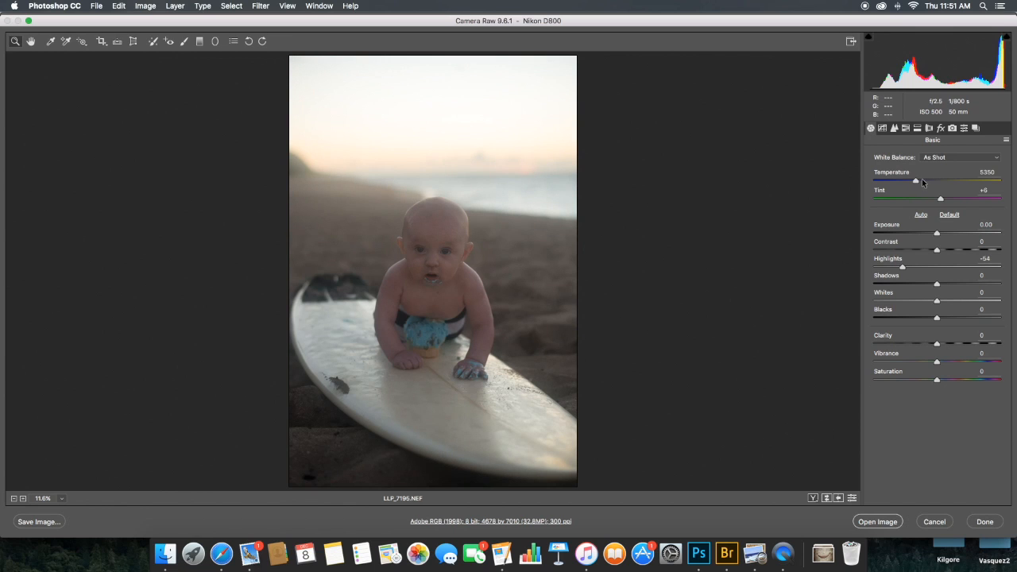
- Add a wide radial filter over the baby and surfboard with exposure +0.50 and contrast +15
click(215, 41)
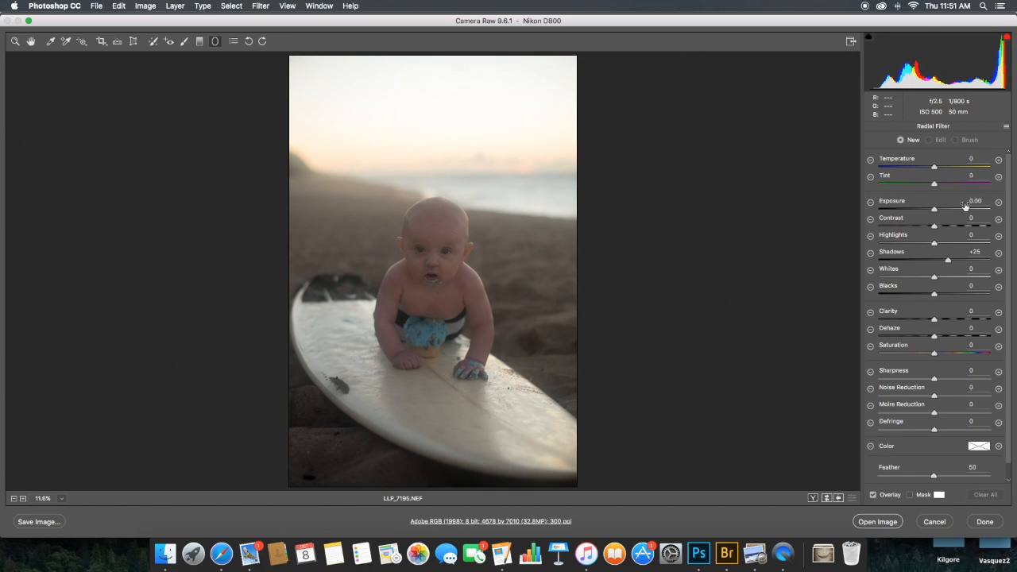
click(999, 202)
drag(362, 347, 542, 470)
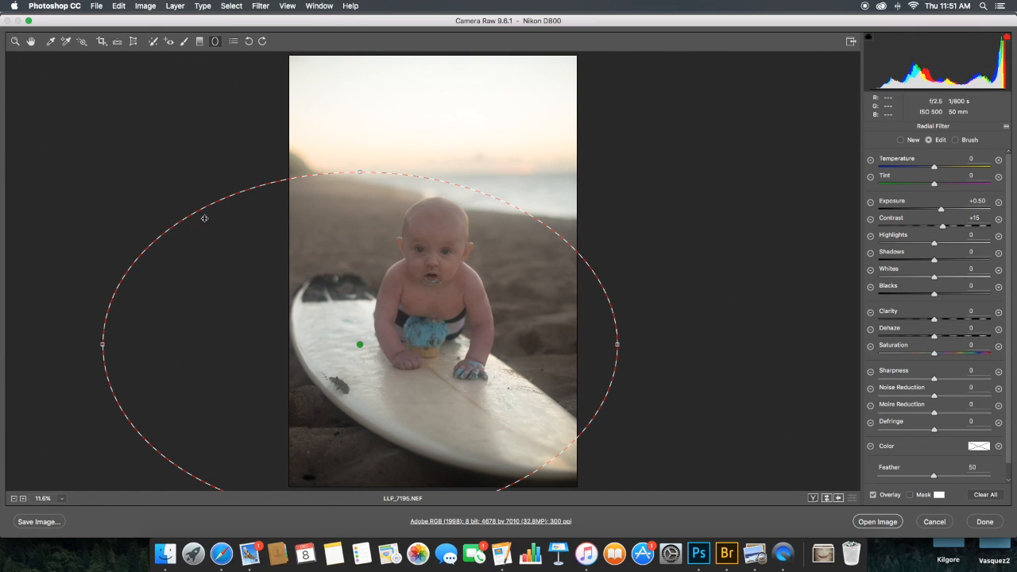
- Try brightening the sand around the surfboard with the Adjustment Brush at exposure +0.50, and delete that adjustment
key(k)
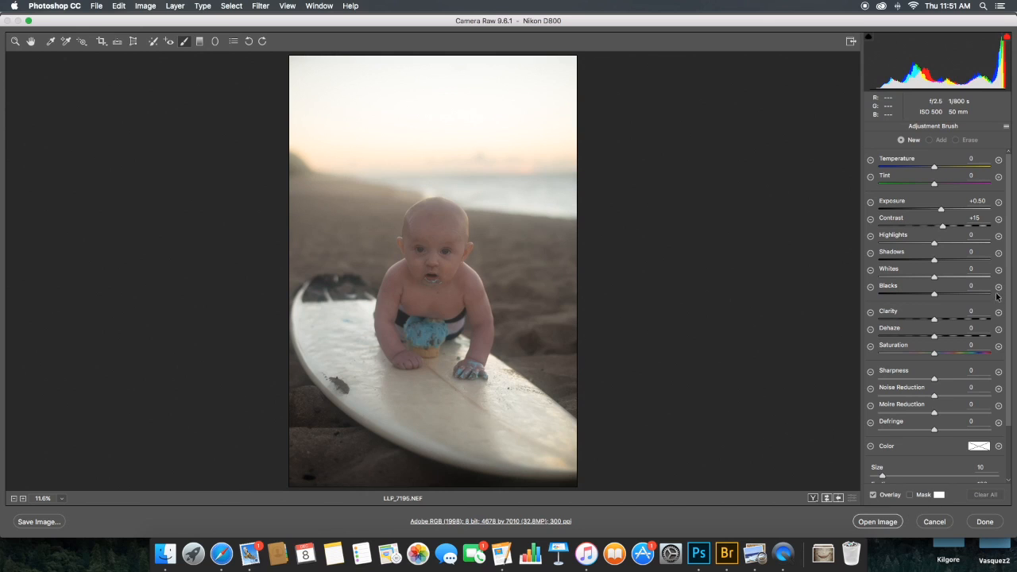
click(1000, 203)
mouse_move(294, 420)
mouse_down()
mouse_move(343, 458)
mouse_move(522, 511)
mouse_up()
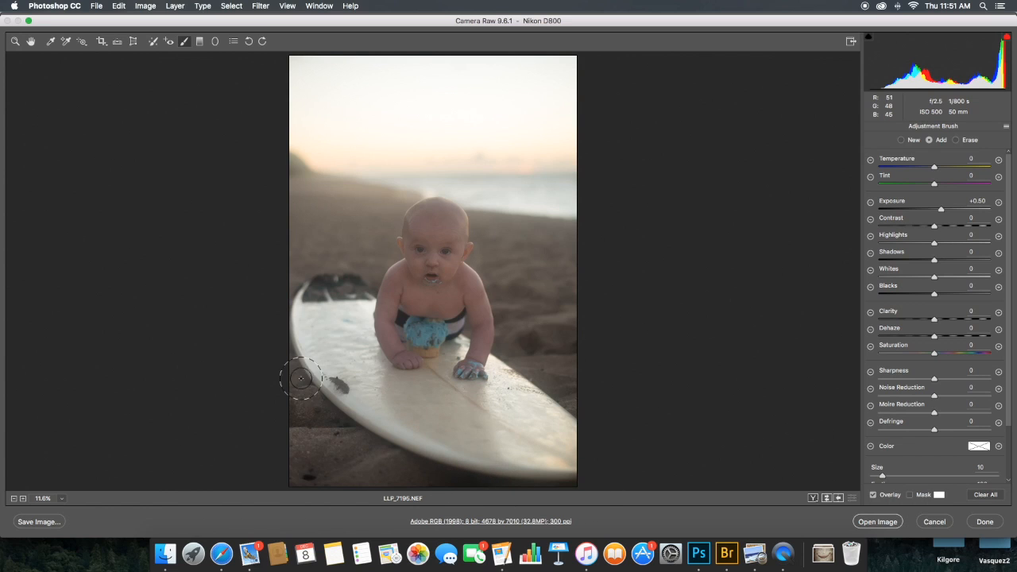
mouse_move(313, 351)
mouse_down()
mouse_move(538, 443)
mouse_move(476, 411)
mouse_move(481, 402)
mouse_move(529, 384)
mouse_move(522, 350)
mouse_move(572, 390)
mouse_up()
key(Delete)
click(15, 41)
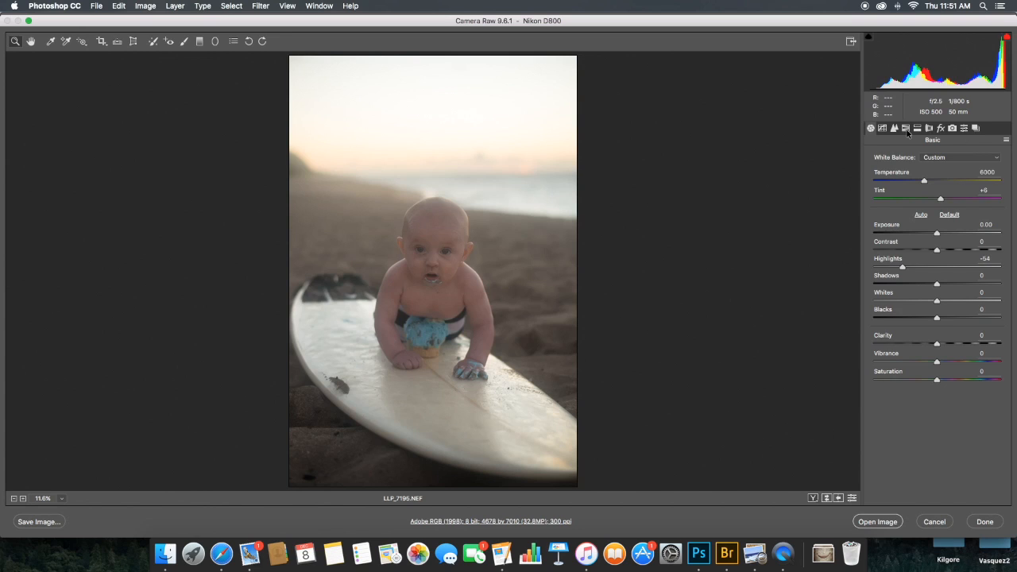
- Try shifting the oranges and yellows hue, and reset them to 0
click(906, 129)
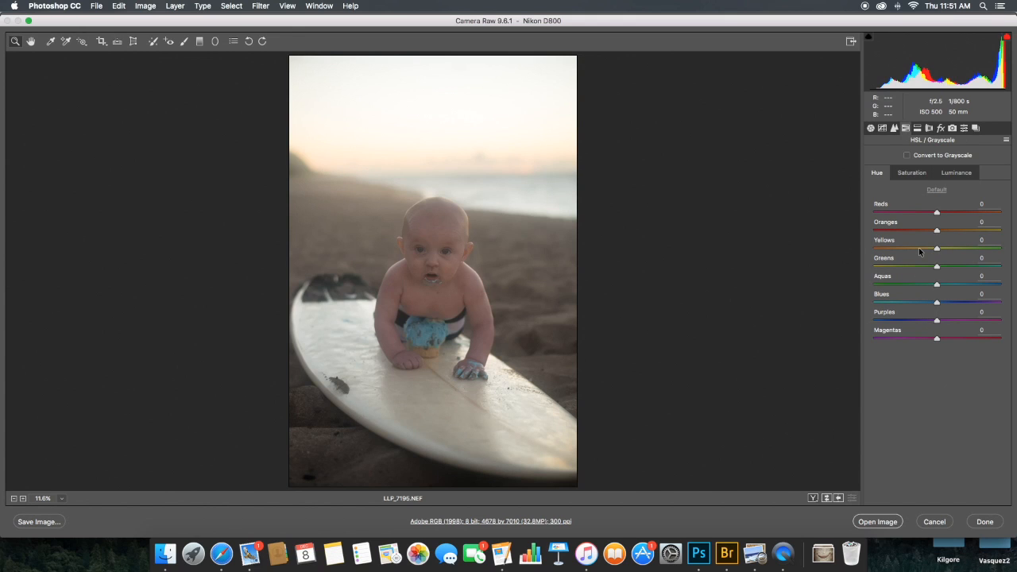
drag(937, 231, 910, 252)
text(00)
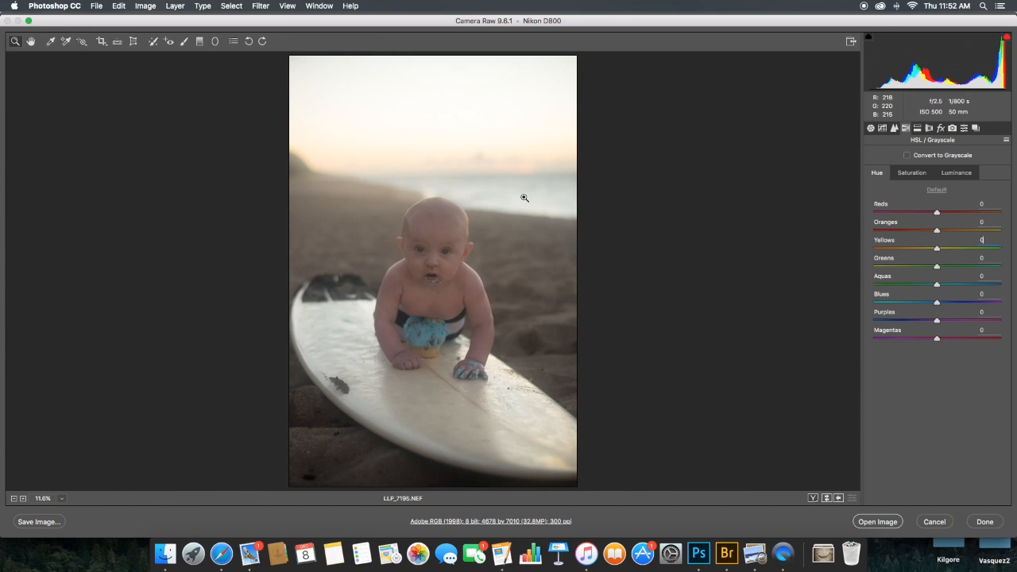
- Try a radial filter over the lower sand with temperature +12 and exposure +1.35, and delete the filter
click(215, 42)
drag(332, 438, 588, 495)
drag(935, 166, 939, 169)
mouse_move(941, 209)
mouse_down()
mouse_move(962, 210)
mouse_move(953, 211)
mouse_up()
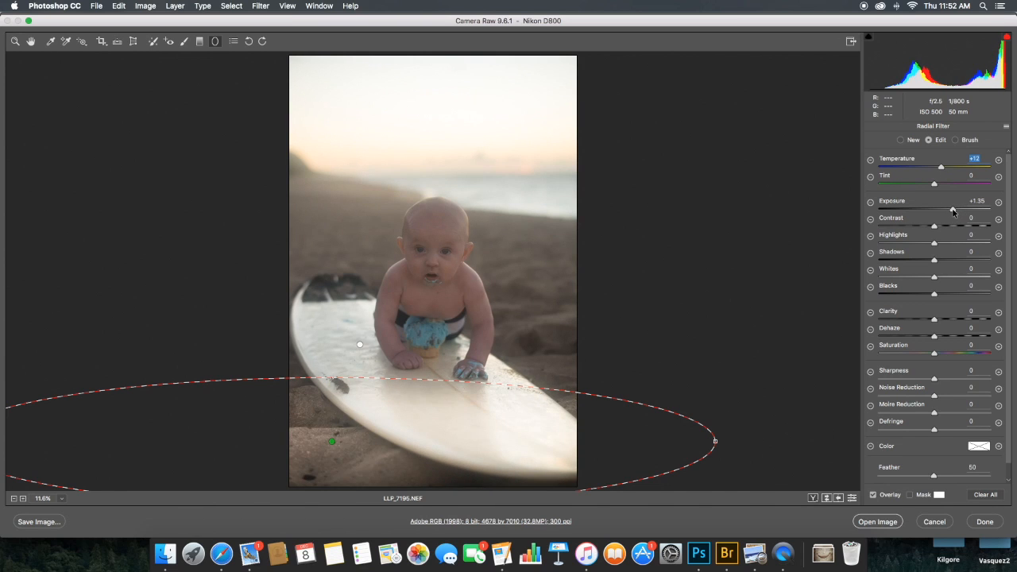
drag(718, 440, 453, 440)
key(Delete)
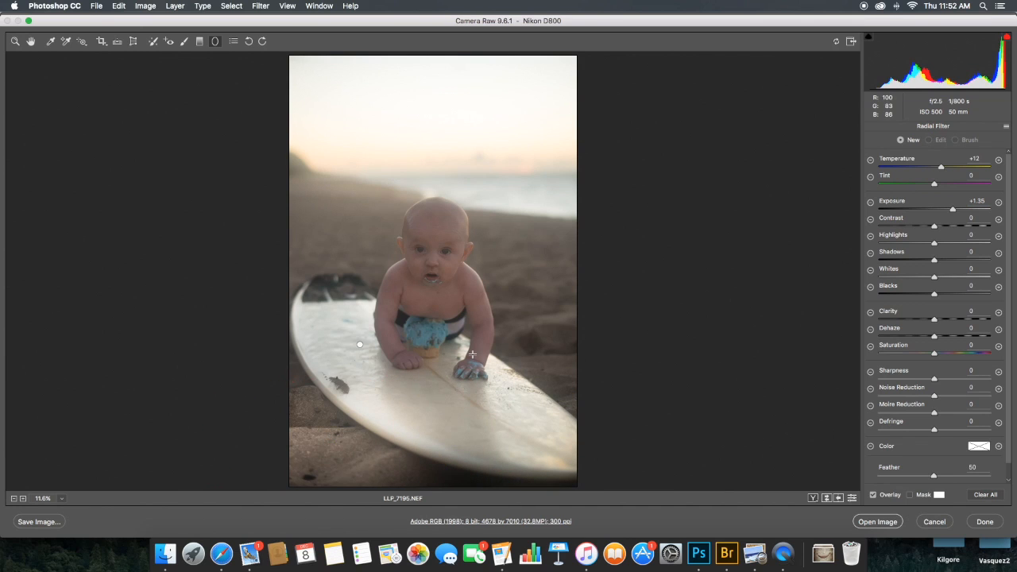
- Paint over the sand around the surfboard with the Adjustment Brush at temperature +12 and exposure +1.35
click(183, 42)
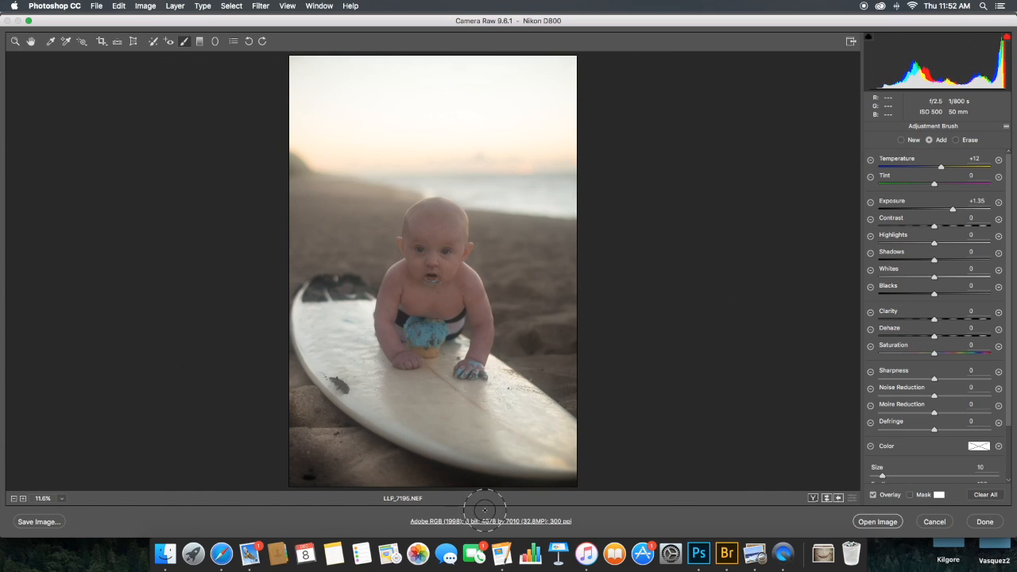
mouse_move(309, 427)
mouse_down()
mouse_move(446, 481)
mouse_move(343, 457)
mouse_move(283, 423)
mouse_move(326, 499)
mouse_move(348, 510)
mouse_move(240, 451)
mouse_up()
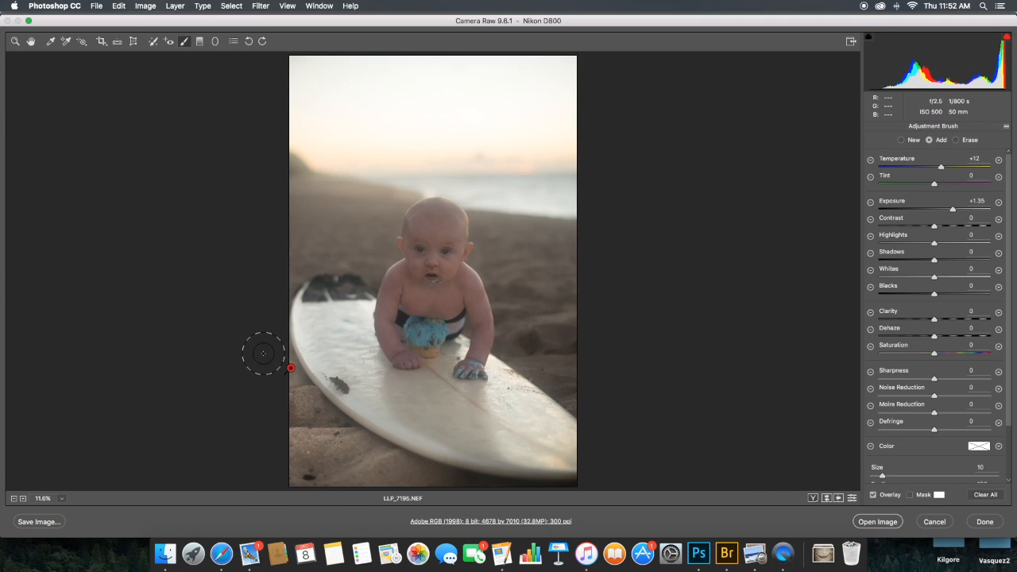
mouse_move(496, 492)
mouse_down()
mouse_move(626, 501)
mouse_move(448, 478)
mouse_up()
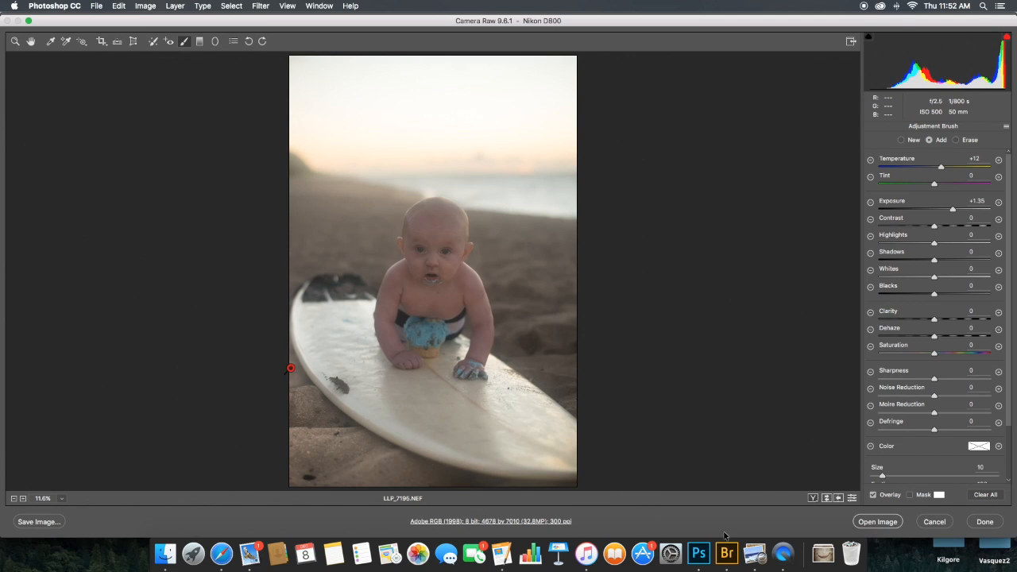
mouse_move(518, 314)
mouse_down()
mouse_move(514, 345)
mouse_move(609, 415)
mouse_move(503, 266)
mouse_move(575, 305)
mouse_move(634, 362)
mouse_up()
click(18, 41)
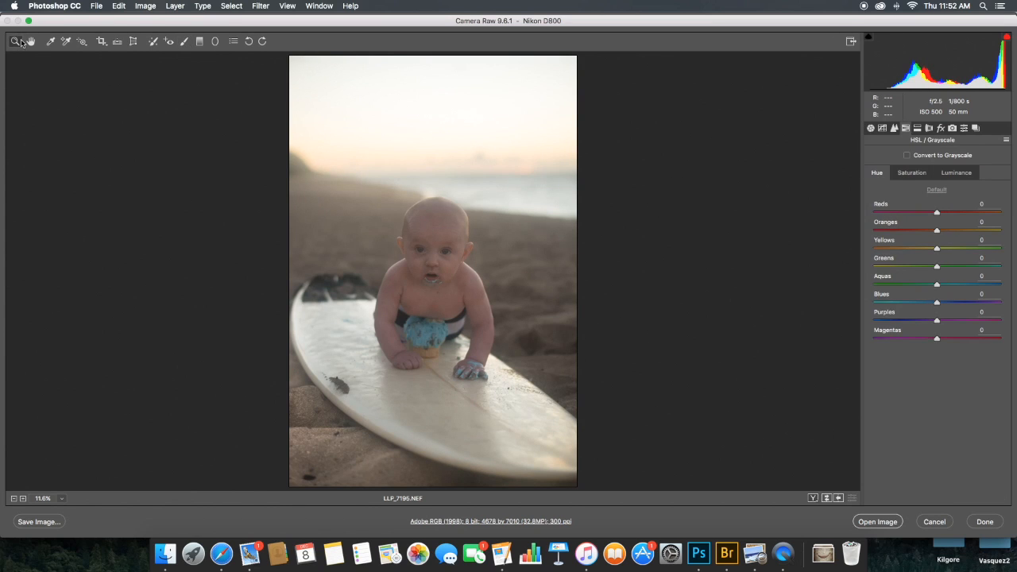
- Set the overall exposure to +0.25 and the contrast to +33
click(871, 128)
drag(937, 232, 941, 234)
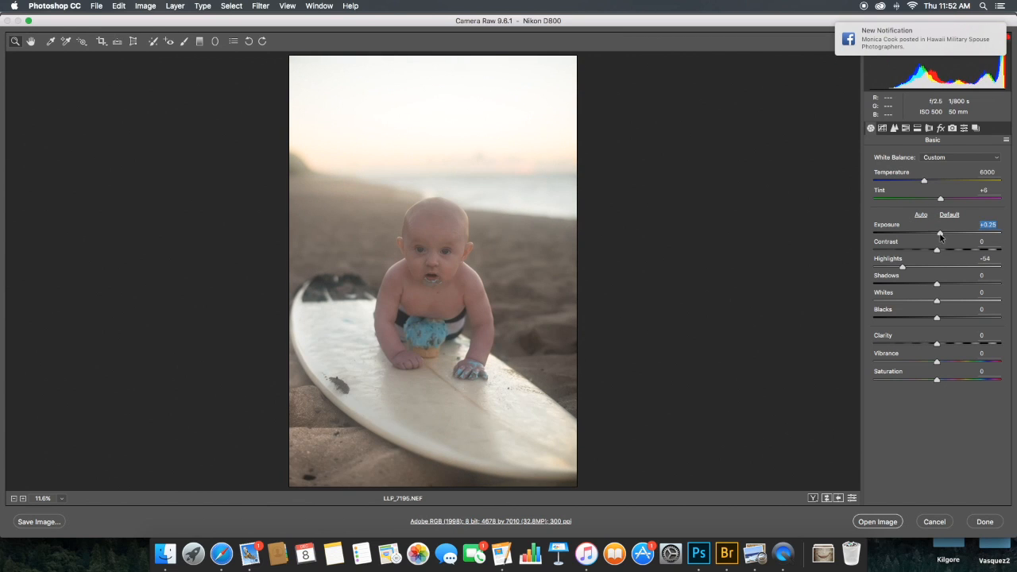
click(955, 251)
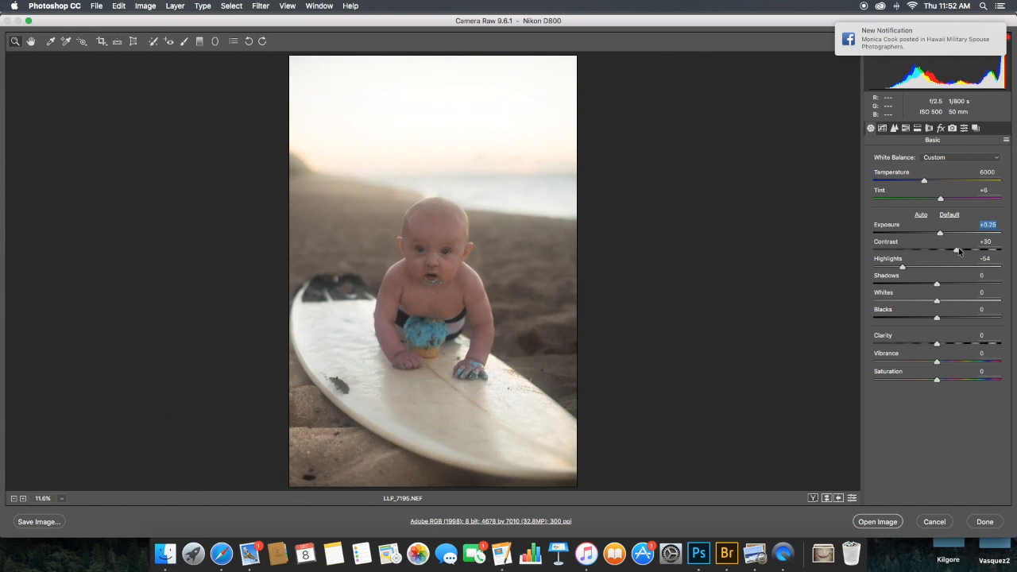
- Add a radial filter around the baby with exposure +0.55, shadows +28, sharpness +40 and clarity +10
key(j)
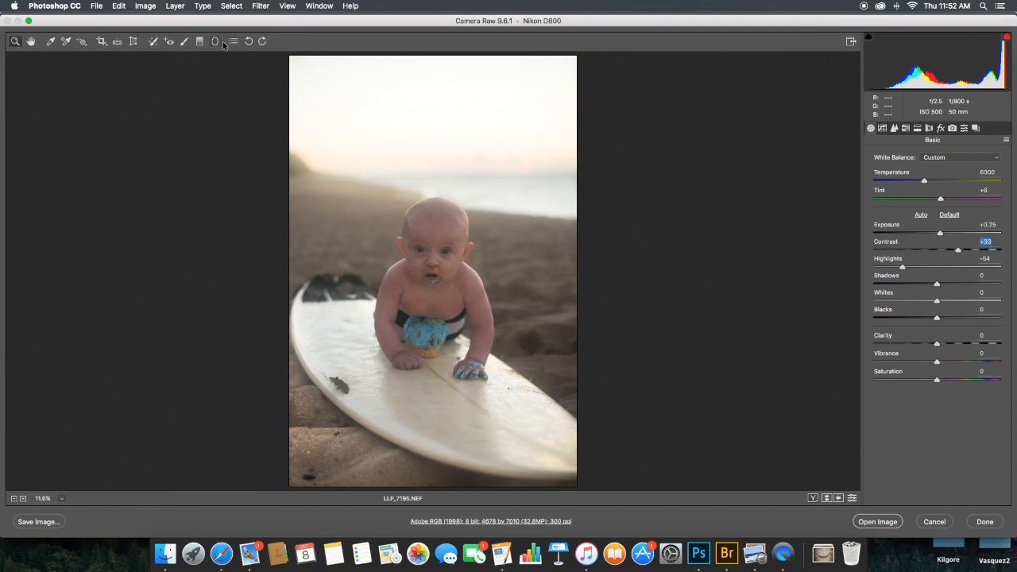
drag(434, 342, 483, 392)
drag(938, 213, 943, 211)
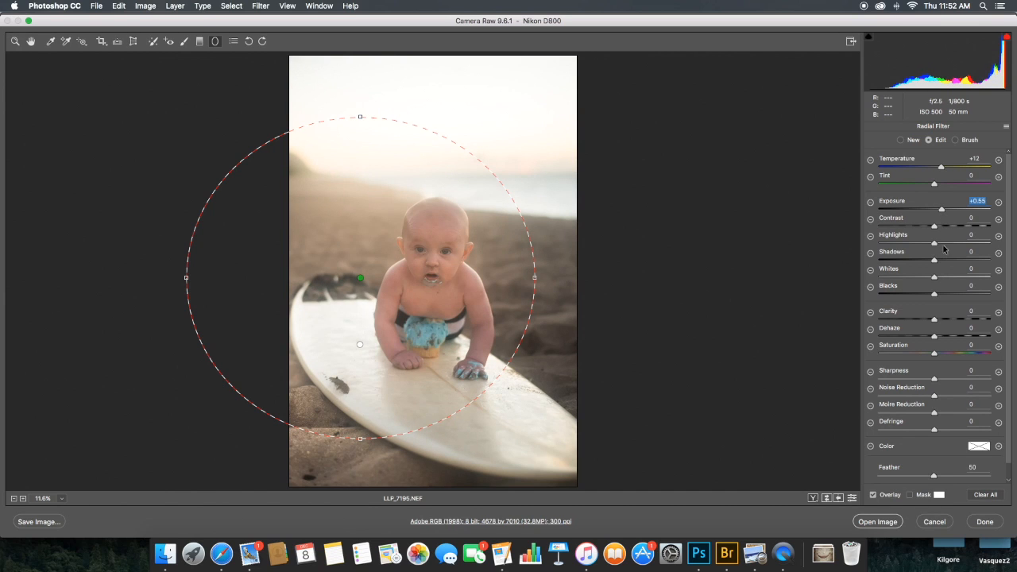
drag(945, 264, 949, 262)
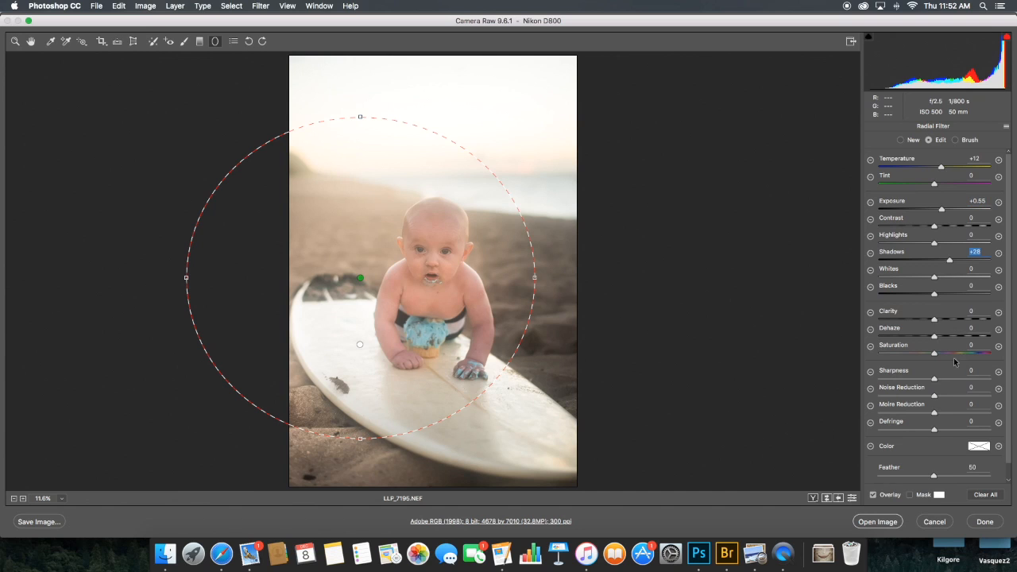
drag(955, 379, 959, 380)
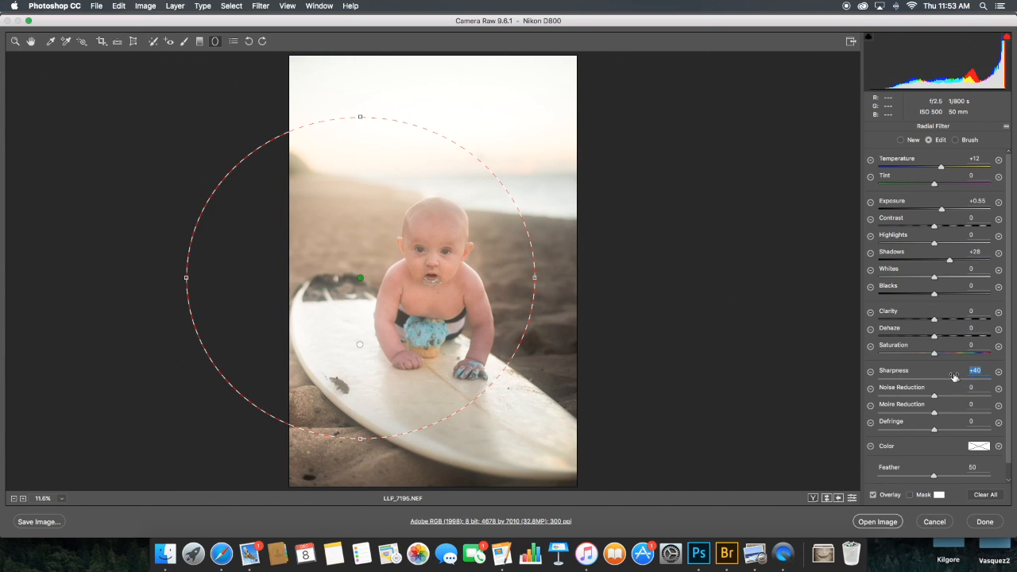
drag(943, 321, 941, 321)
- Widen the new radial filter beyond both sides of the photo and center it on the baby's body
drag(534, 278, 631, 288)
drag(497, 389, 538, 432)
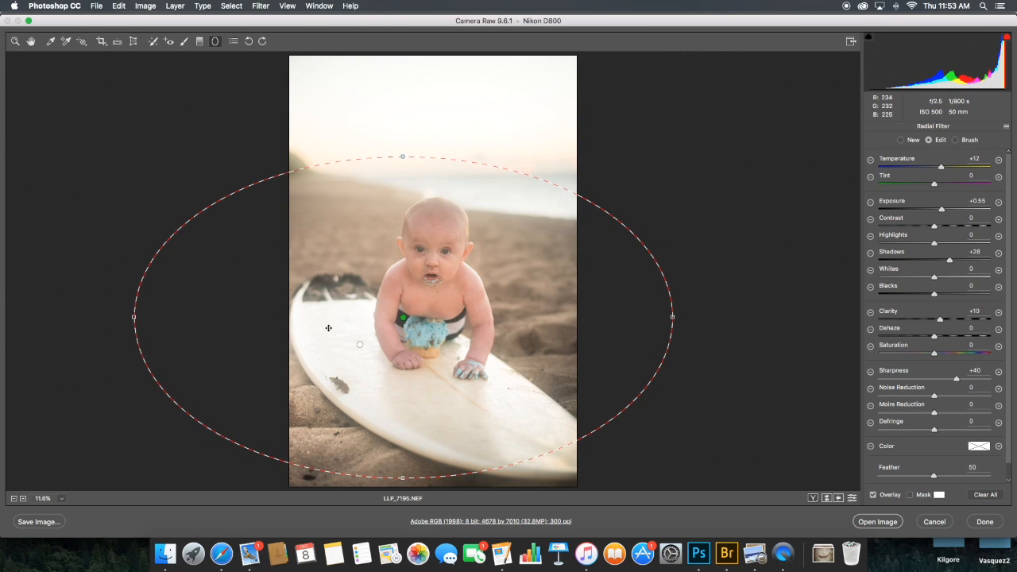
click(21, 42)
- Set the reds saturation to -7 in the HSL adjustments
click(894, 128)
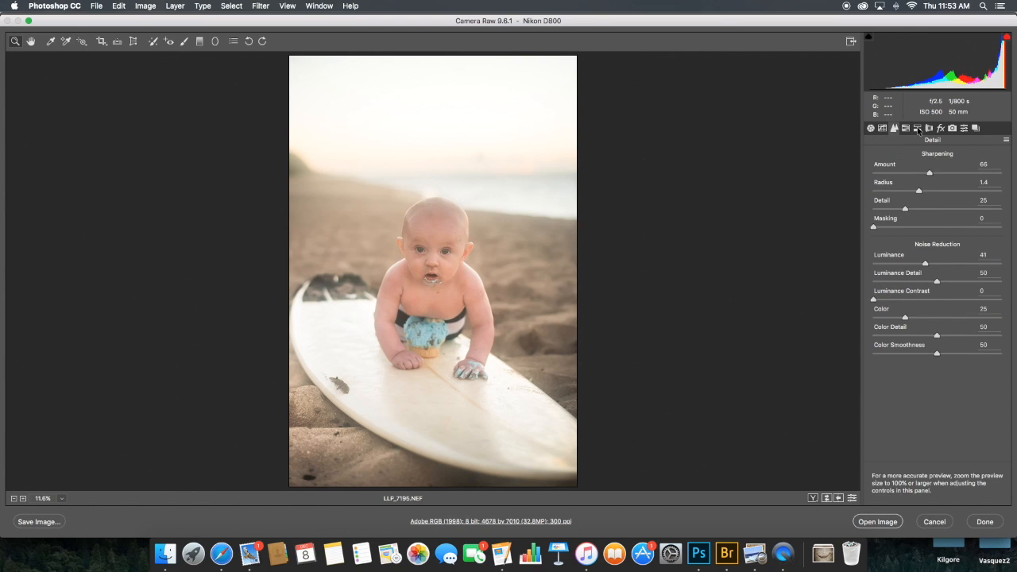
click(918, 129)
click(913, 174)
click(931, 213)
drag(932, 214, 934, 214)
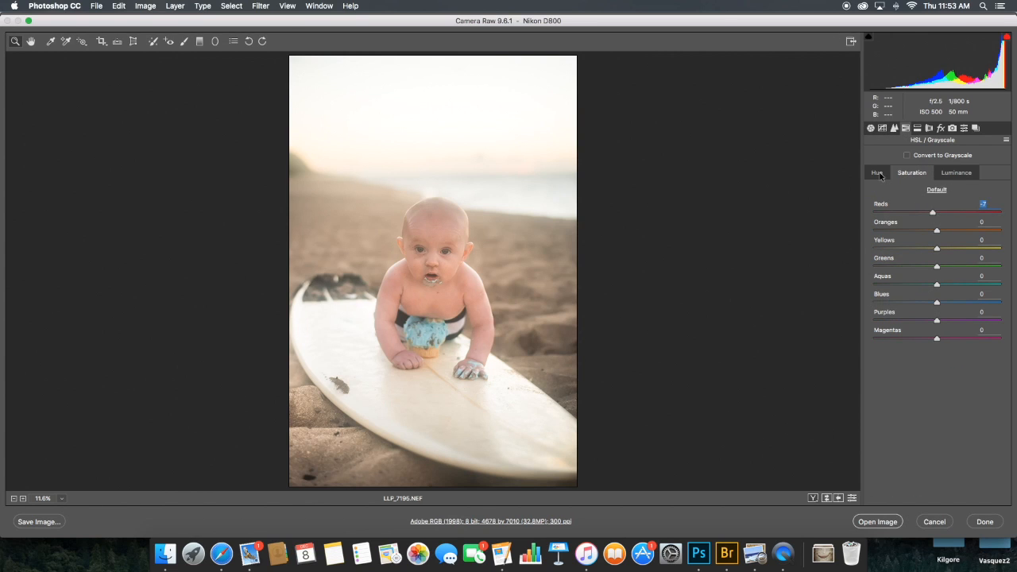
- Shift the reds hue to about +23 and slightly adjust the oranges hue
click(879, 173)
click(953, 212)
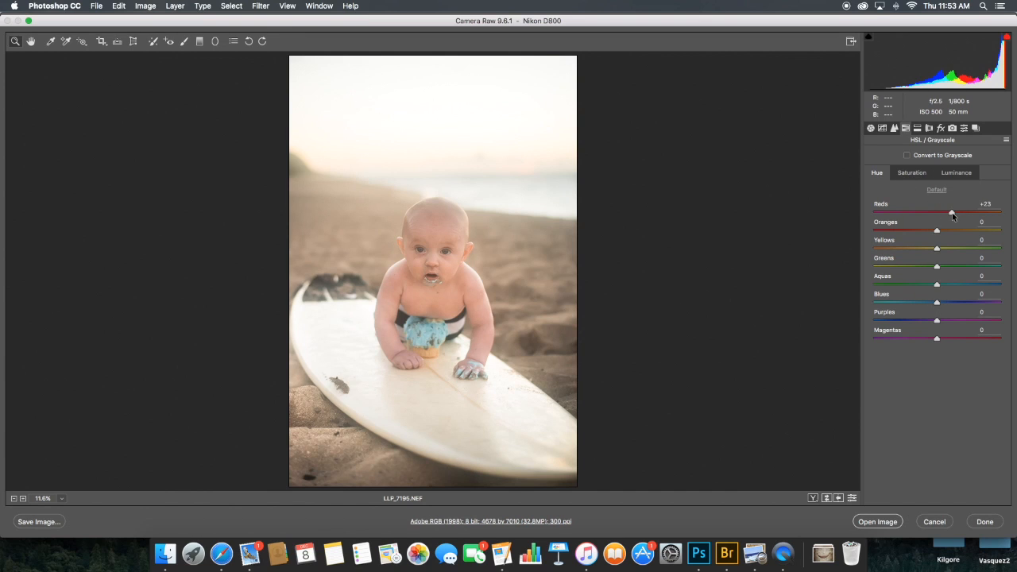
drag(940, 232, 937, 232)
click(941, 231)
click(957, 174)
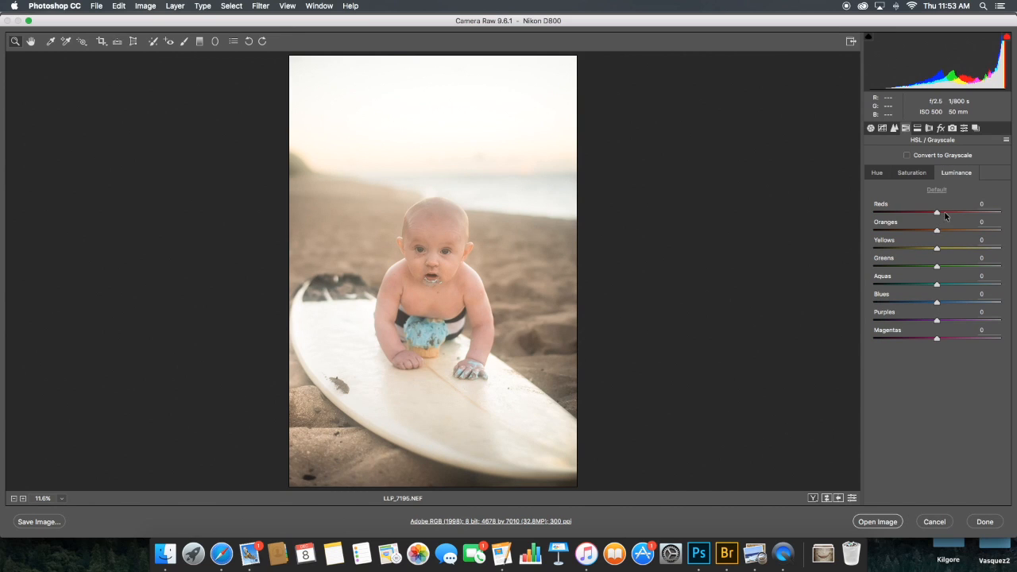
- Show the before and after versions side by side, and set the tint to +12 and temperature to 6050
click(872, 129)
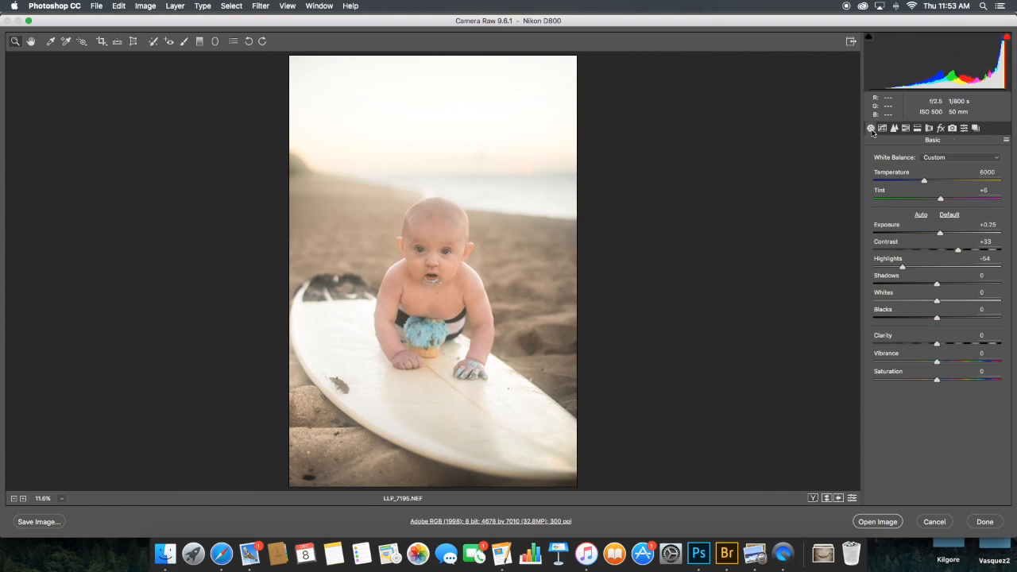
click(812, 497)
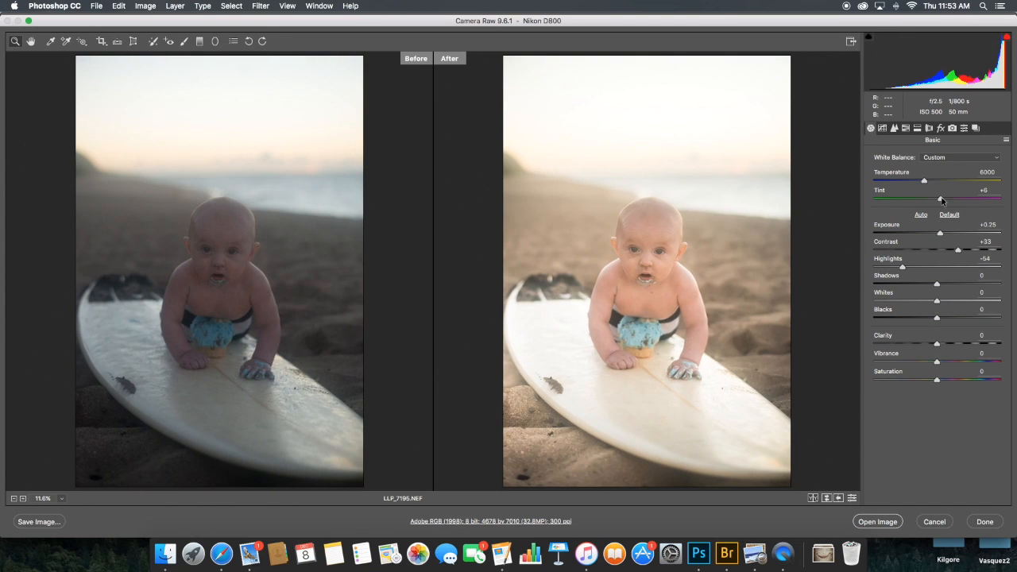
drag(945, 199, 945, 199)
drag(945, 199, 944, 201)
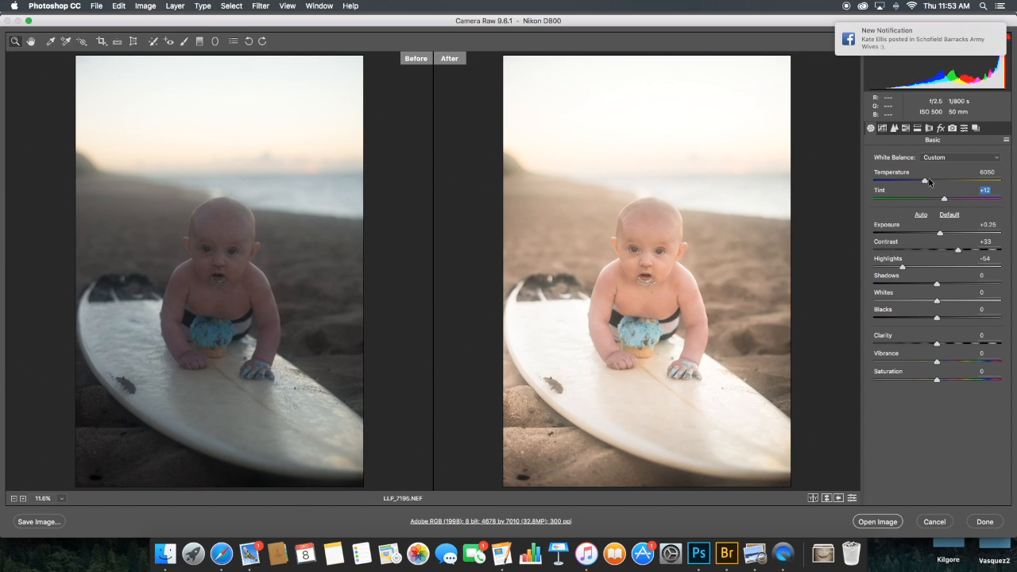
click(928, 181)
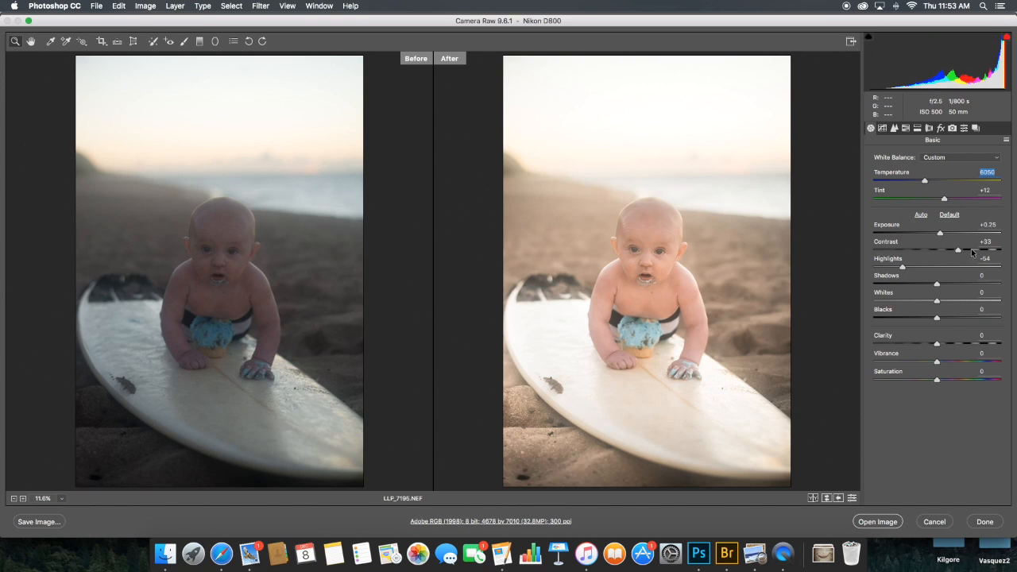
- Set the blacks to -11 and the highlights to -100 in the basic adjustments
click(930, 318)
drag(892, 268, 872, 269)
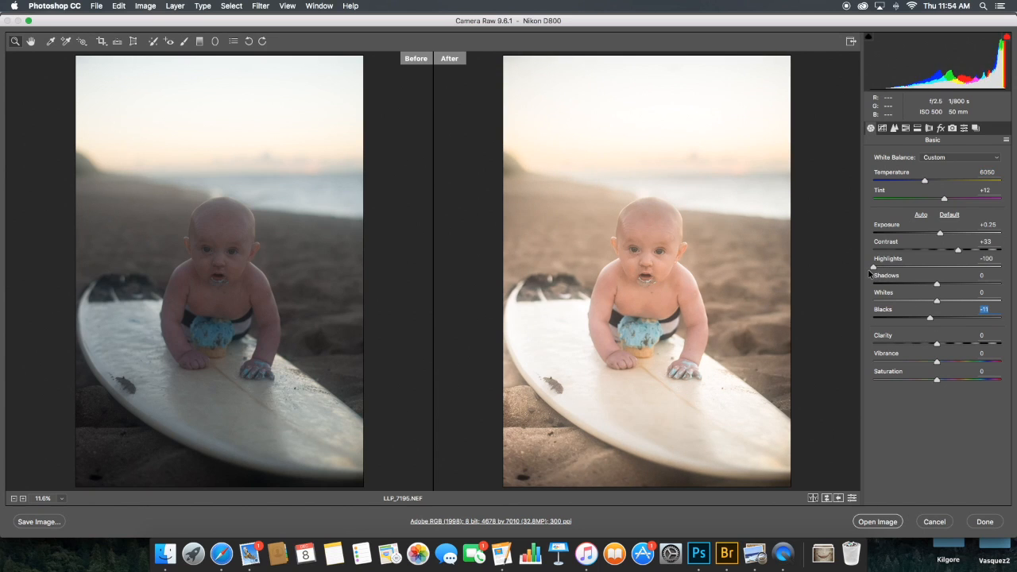
- Add a wide radial filter over the sky with temperature +39 and tint +50
click(215, 40)
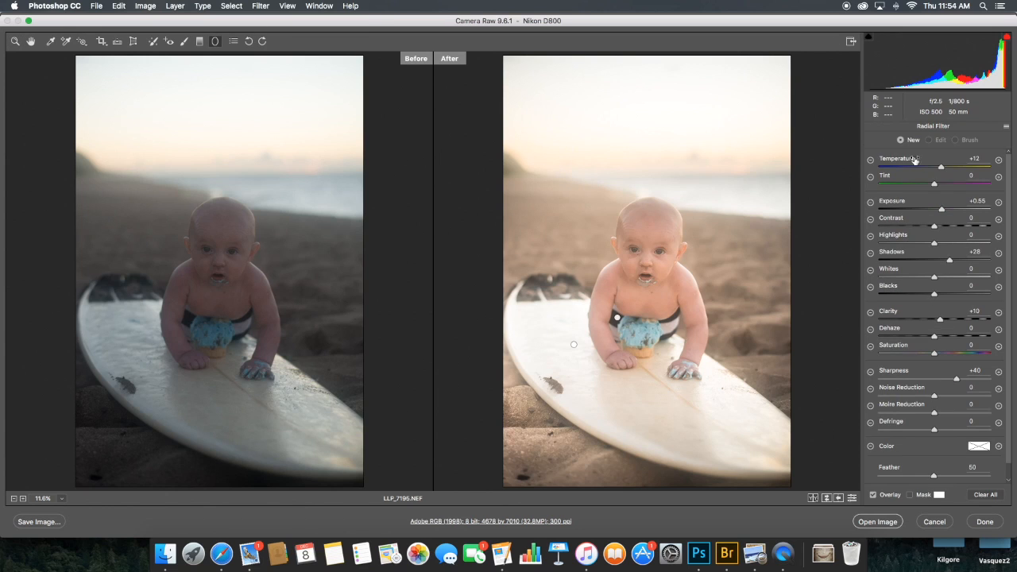
click(999, 161)
click(999, 178)
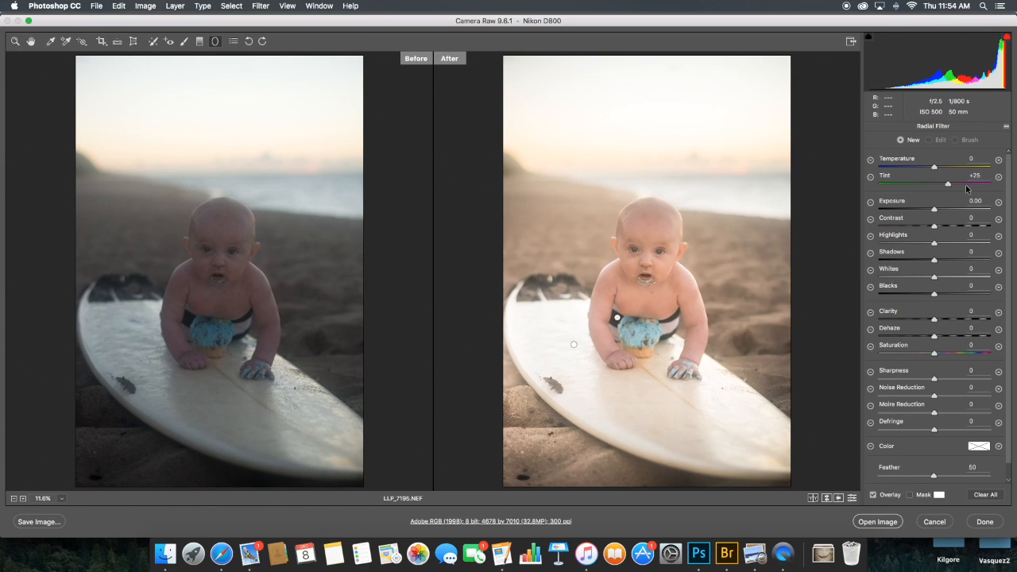
drag(968, 186, 963, 185)
click(957, 166)
drag(577, 86, 748, 124)
- Set the sky radial filter's highlights to -100 and exposure to -0.80, leaving its whites at 0
drag(918, 245, 872, 253)
click(906, 277)
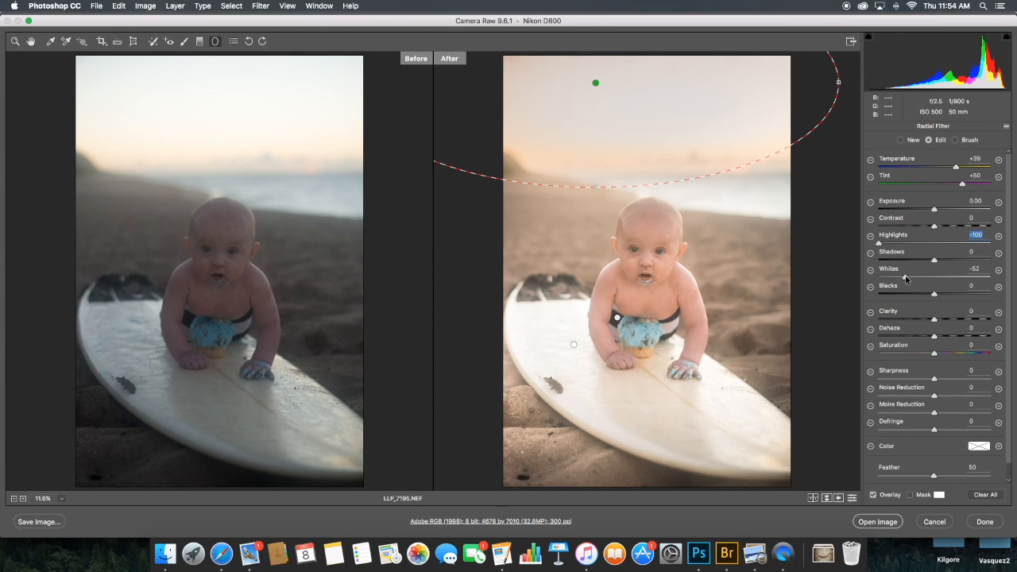
drag(920, 279, 928, 279)
double_click(928, 279)
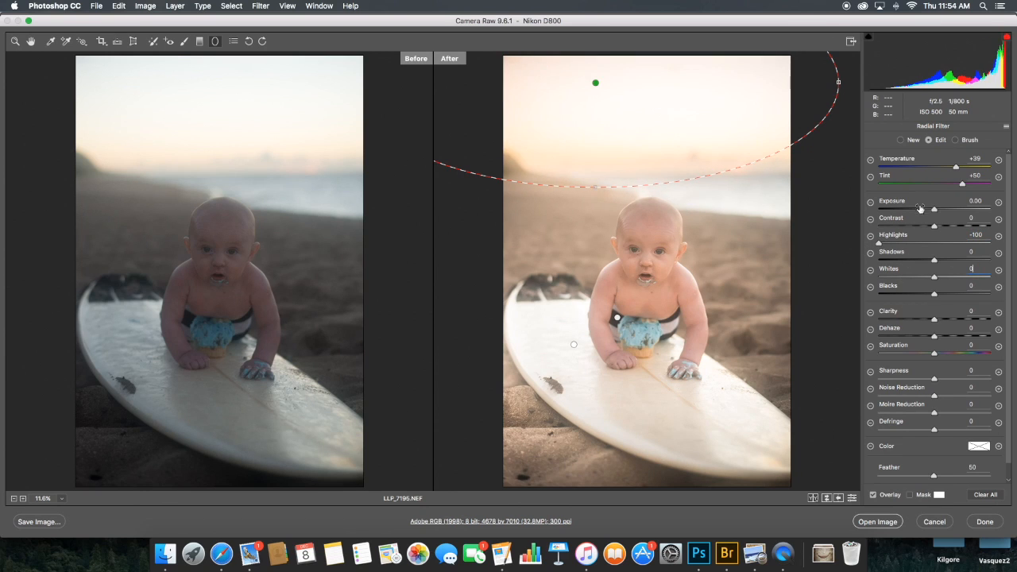
drag(933, 210, 924, 211)
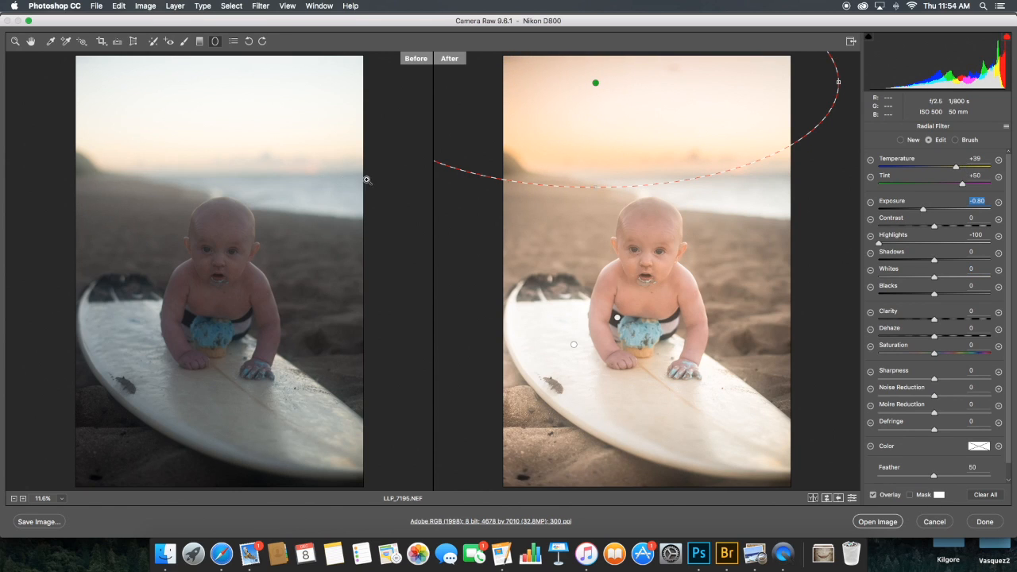
click(16, 42)
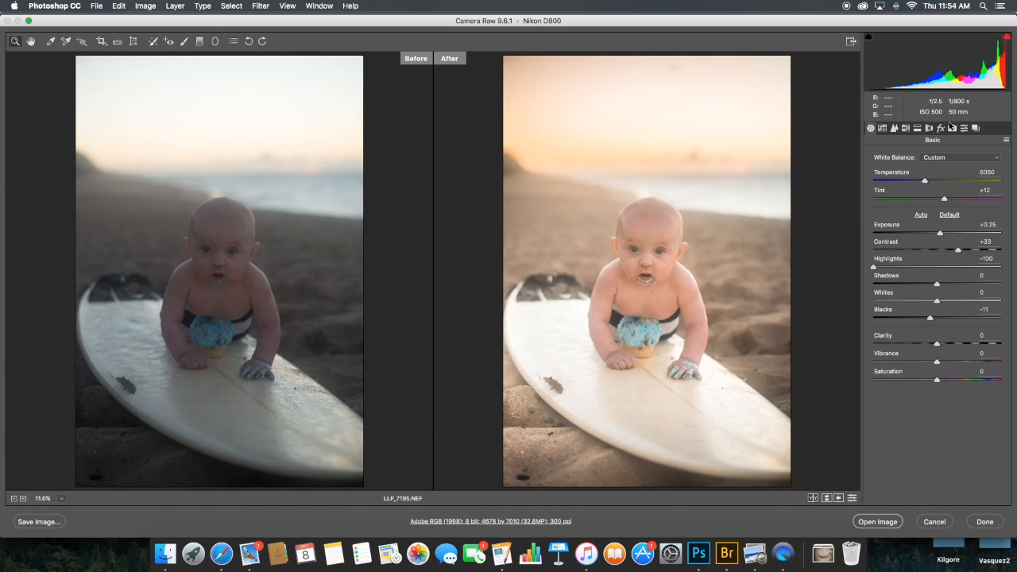
- Lighten the photo's corners by setting the lens correction vignetting amount to +36
click(941, 128)
click(928, 128)
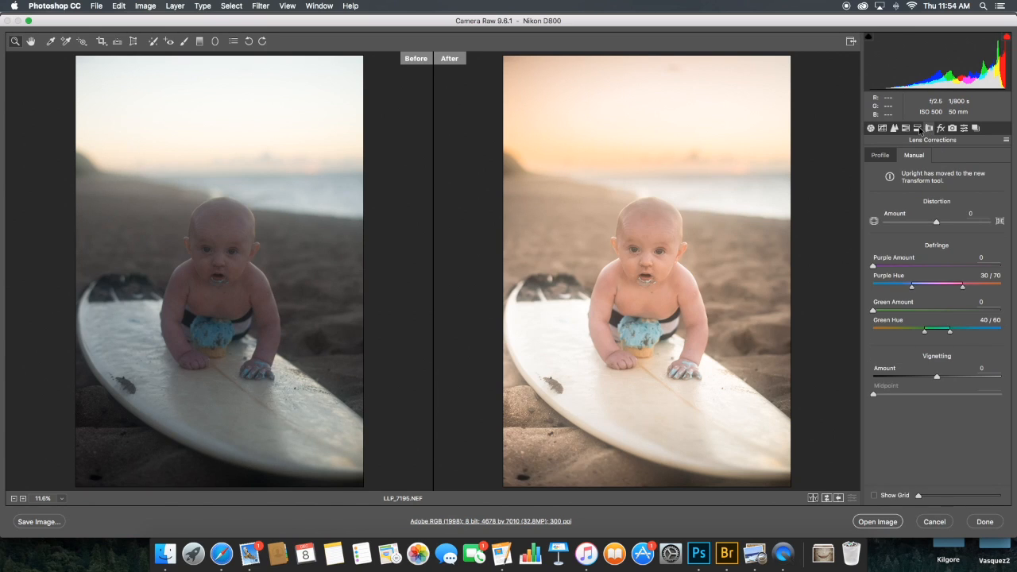
click(944, 377)
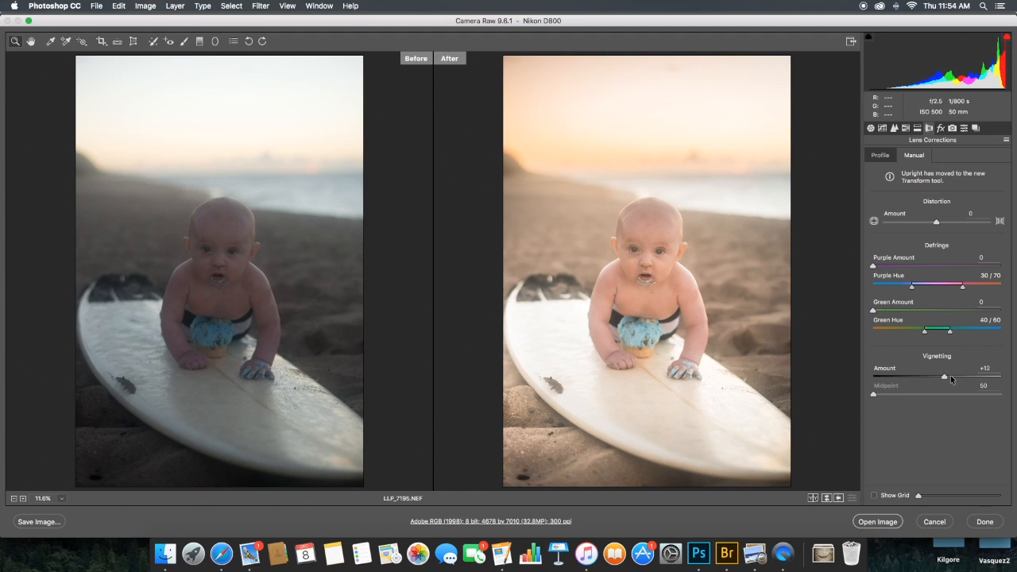
click(957, 375)
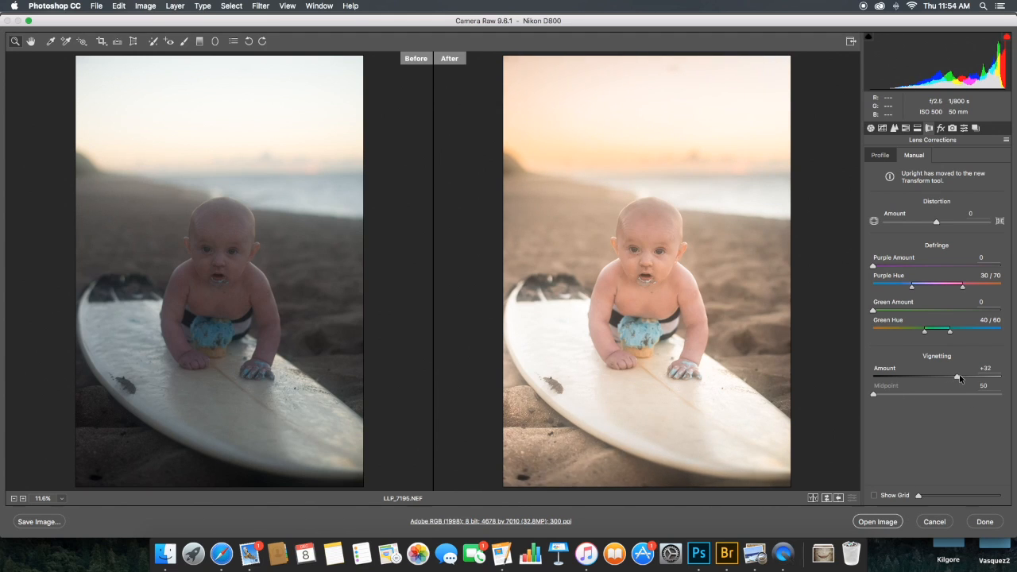
drag(961, 379, 960, 378)
- Cycle through the before/after comparison layouts back to the edited photo alone, and open the image in Photoshop
click(813, 498)
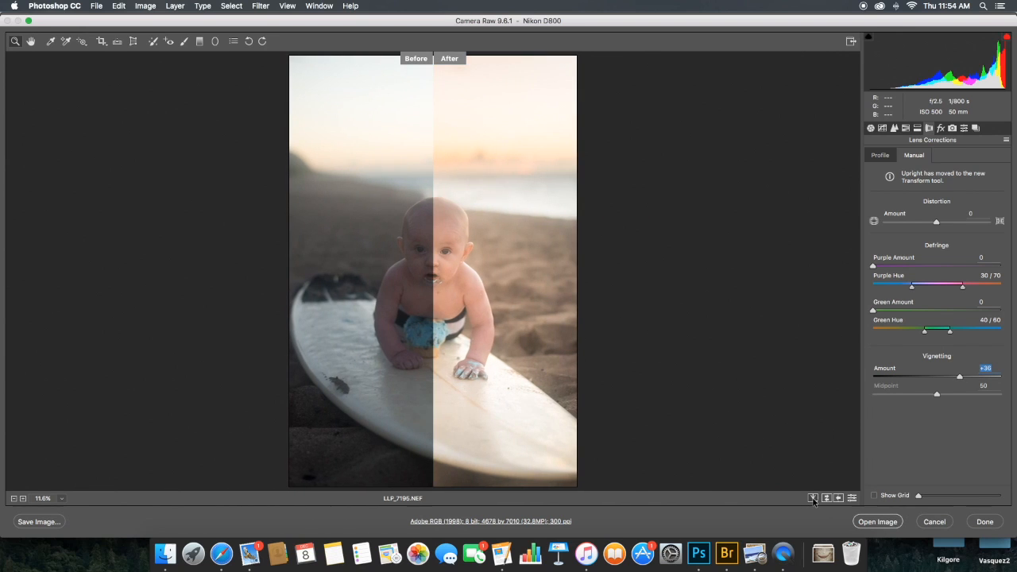
click(812, 498)
click(812, 498)
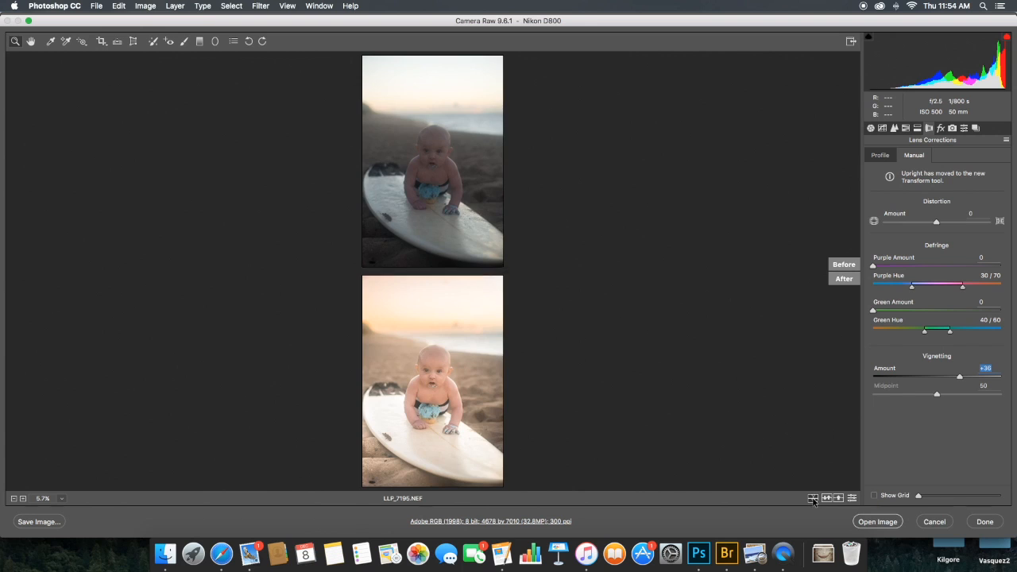
click(812, 498)
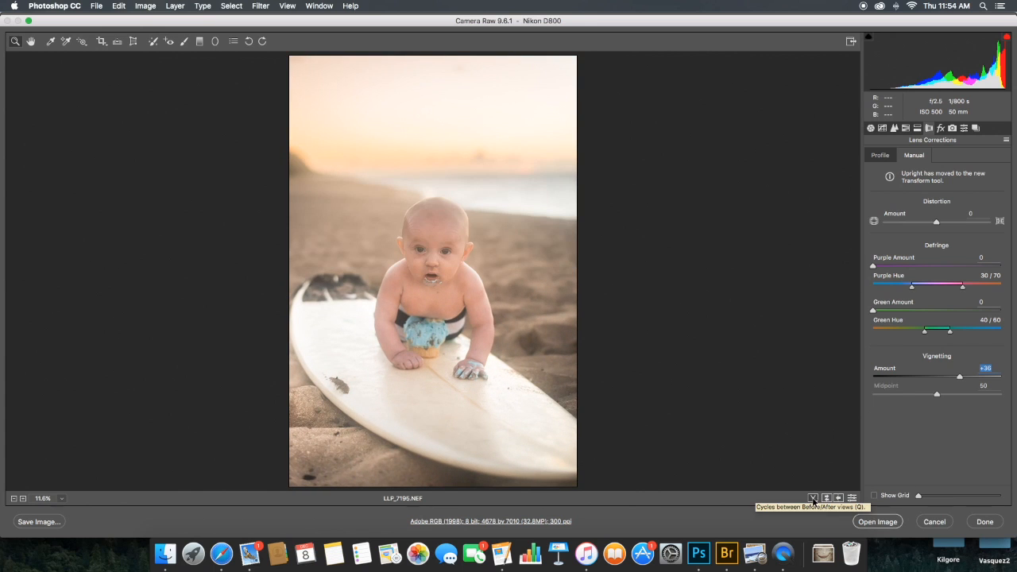
click(877, 522)
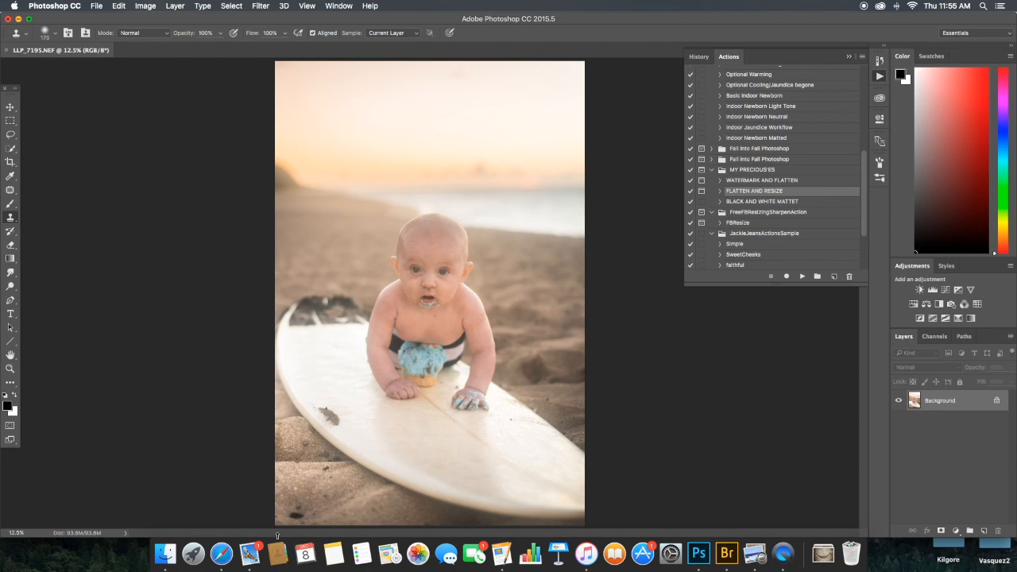
- Use the Patch tool to remove the dark specks around the brow and outer corner of the baby's right eye
key(z)
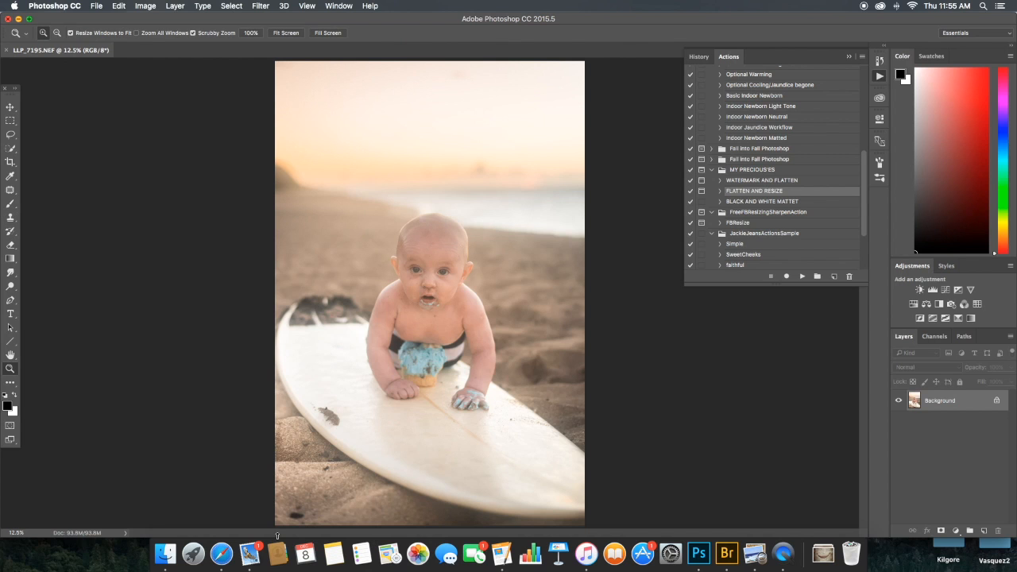
click(393, 347)
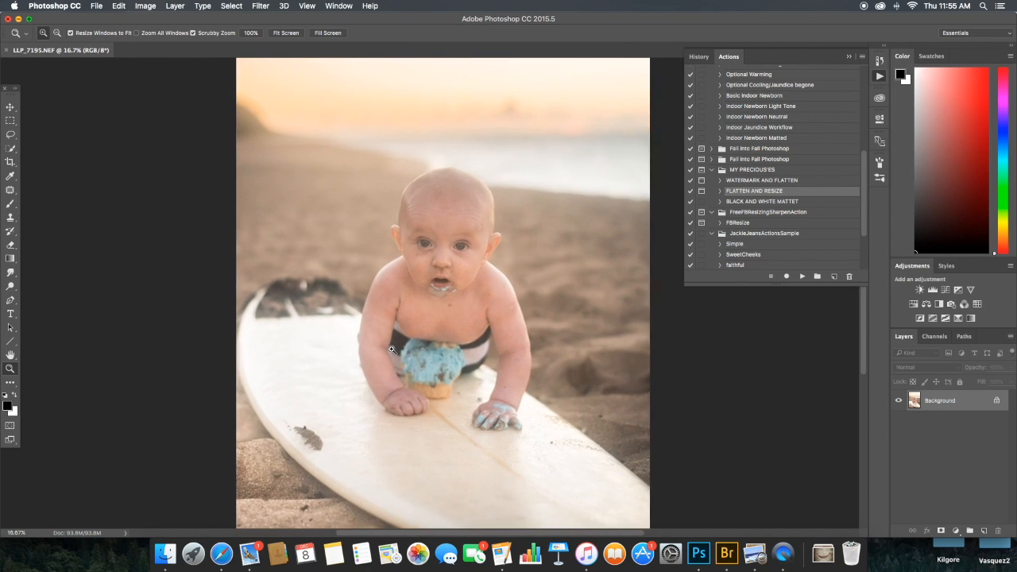
click(394, 348)
click(468, 247)
click(468, 248)
click(463, 248)
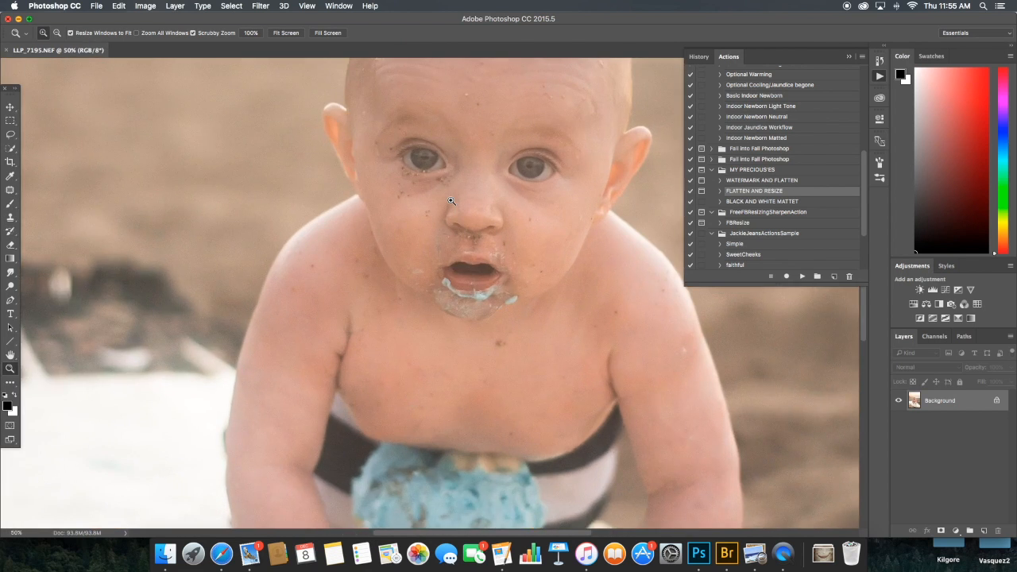
click(455, 252)
click(424, 249)
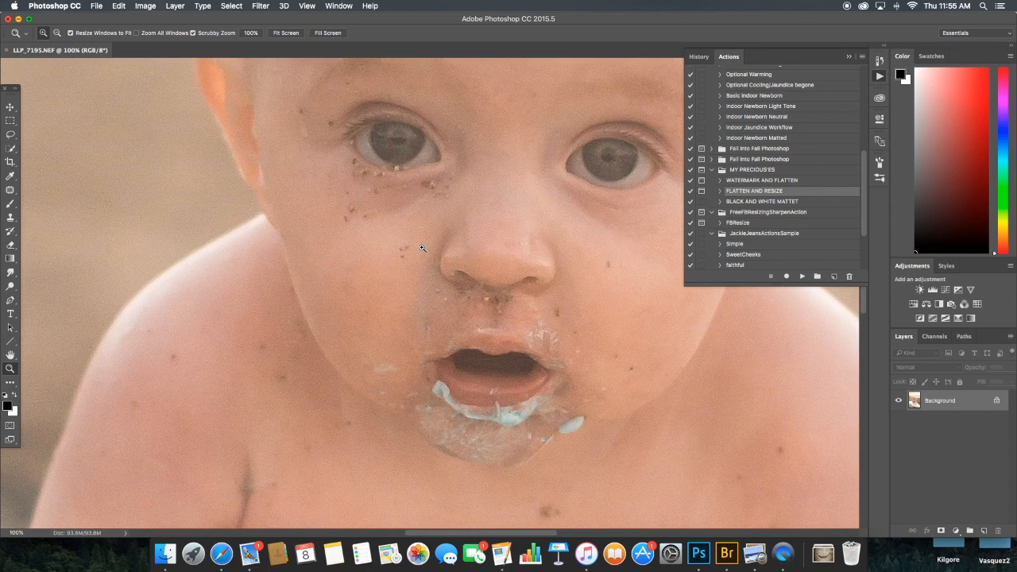
click(7, 191)
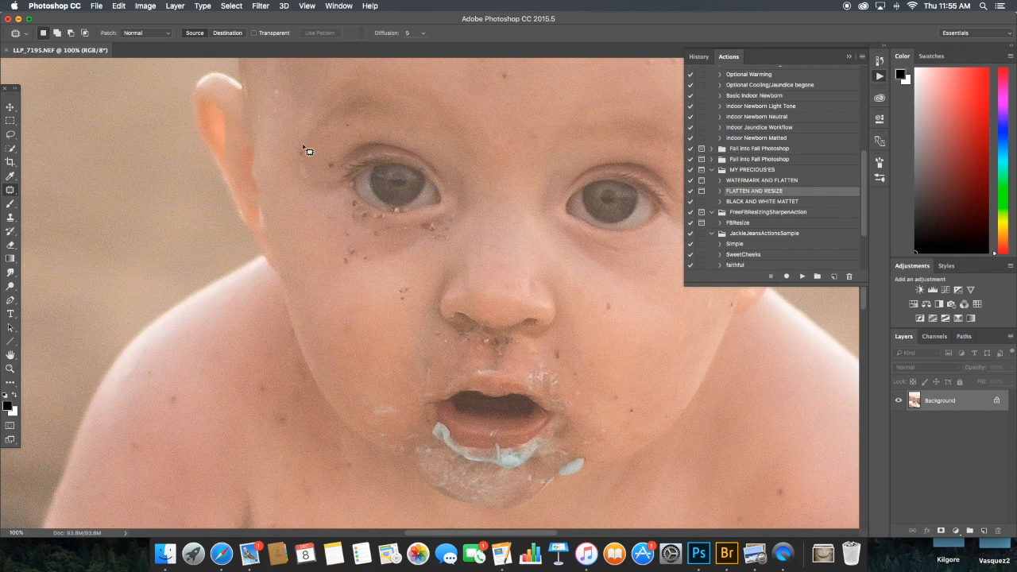
mouse_move(311, 158)
mouse_down()
mouse_move(289, 181)
mouse_move(336, 169)
mouse_move(315, 189)
mouse_up()
key(super+d)
key(super+d)
drag(358, 121, 351, 118)
mouse_move(349, 125)
mouse_down()
mouse_move(332, 141)
mouse_move(356, 143)
mouse_move(361, 129)
mouse_up()
key(super+d)
mouse_move(354, 134)
mouse_down()
mouse_move(322, 176)
mouse_move(320, 164)
mouse_up()
key(super+d)
mouse_move(310, 177)
mouse_down()
mouse_move(300, 205)
mouse_move(352, 199)
mouse_move(356, 213)
mouse_move(359, 204)
mouse_move(328, 215)
mouse_move(347, 188)
mouse_move(347, 198)
mouse_up()
key(super+d)
key(super+d)
key(super+d)
- Patch out the crumbs along the lower lid of the baby's right eye
mouse_move(409, 209)
mouse_down()
mouse_move(404, 216)
mouse_move(414, 206)
mouse_up()
key(super+d)
mouse_move(397, 212)
mouse_down()
mouse_move(388, 208)
mouse_move(411, 208)
mouse_up()
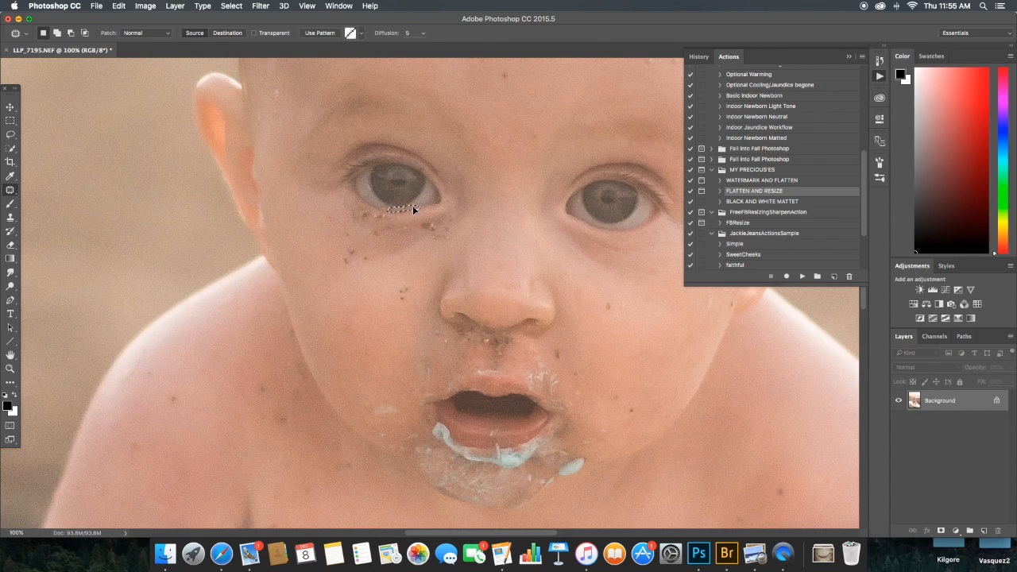
key(super+d)
drag(393, 210, 377, 200)
key(super+d)
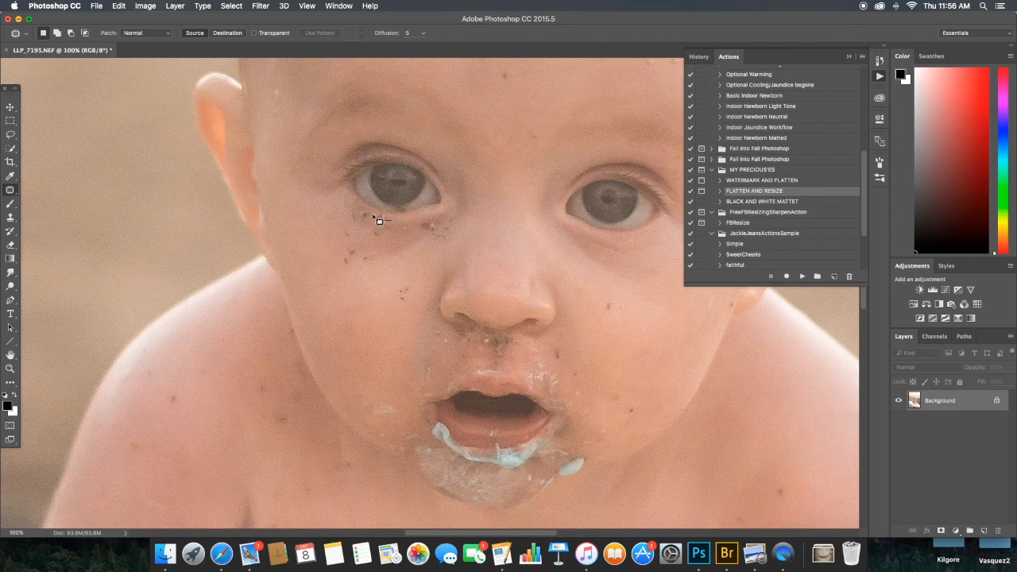
- Patch away the specks on the skin below the outer half of the baby's right eye
mouse_move(380, 221)
mouse_down()
mouse_move(390, 218)
mouse_move(379, 227)
mouse_move(400, 228)
mouse_move(398, 236)
mouse_up()
drag(378, 229, 389, 271)
key(super+d)
key(super+d)
drag(355, 251, 344, 275)
key(super+d)
mouse_move(370, 211)
mouse_down()
mouse_move(348, 205)
mouse_move(347, 224)
mouse_move(329, 217)
mouse_up()
drag(327, 223, 316, 234)
key(super+d)
- Patch away the specks below the inner corner of the right eye and on the cheek beside the nose
drag(395, 231, 406, 226)
mouse_move(400, 230)
mouse_down()
mouse_move(399, 247)
mouse_move(437, 226)
mouse_up()
key(super+d)
drag(430, 228, 366, 245)
key(super+d)
mouse_move(455, 213)
mouse_down()
mouse_move(422, 241)
mouse_move(443, 246)
mouse_move(455, 215)
mouse_up()
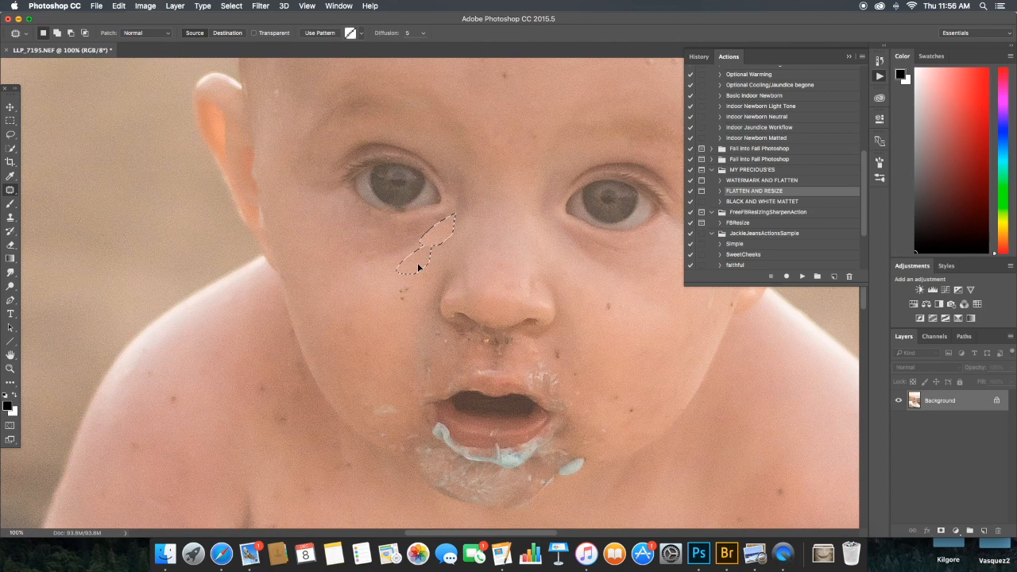
drag(430, 271, 410, 299)
key(super+d)
key(super+d)
drag(403, 294, 420, 284)
key(super+d)
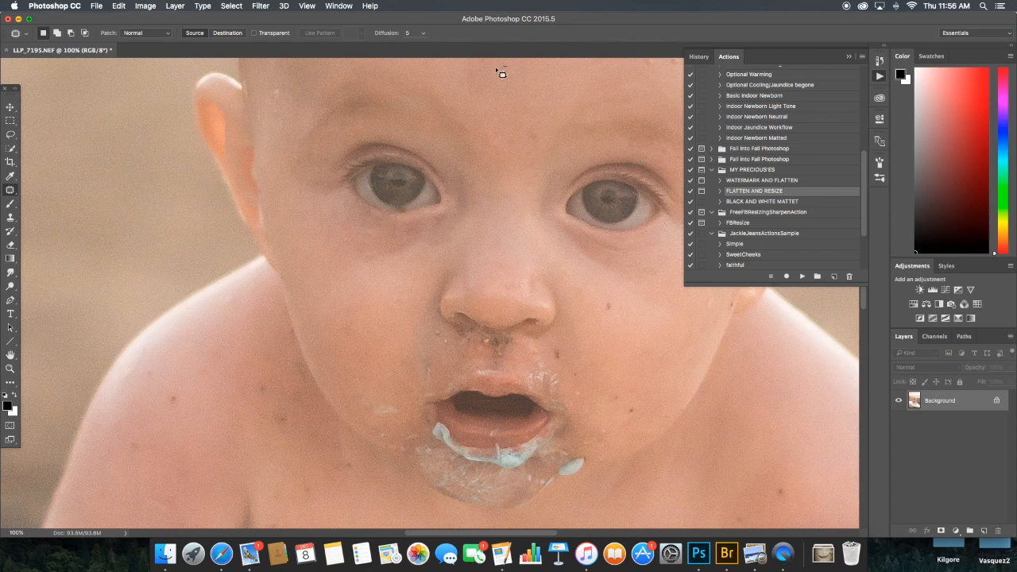
- Patch out the speck on the forehead above the nose and the dirt beneath the baby's right nostril
mouse_move(530, 119)
mouse_down()
mouse_move(535, 132)
mouse_move(525, 120)
mouse_move(480, 193)
mouse_up()
key(super+d)
drag(451, 335, 433, 327)
drag(444, 338, 411, 332)
key(super+d)
- Patch away the small dark spots on the baby's right shoulder and upper arm
mouse_move(254, 377)
mouse_down()
mouse_move(250, 386)
mouse_move(263, 384)
mouse_move(267, 361)
mouse_up()
key(super+d)
mouse_move(274, 405)
mouse_down()
mouse_move(265, 420)
mouse_move(301, 418)
mouse_move(259, 386)
mouse_up()
key(super+d)
mouse_move(166, 388)
mouse_down()
mouse_move(192, 406)
mouse_move(213, 389)
mouse_up()
key(super+d)
drag(161, 366, 163, 372)
drag(155, 373, 122, 372)
key(super+d)
mouse_move(120, 440)
mouse_down()
mouse_move(115, 456)
mouse_move(156, 434)
mouse_up()
key(super+d)
drag(86, 511, 111, 489)
key(super+d)
- Patch out the marks on the upper chest below the jaw and on the adjoining right shoulder
drag(355, 477, 345, 456)
mouse_move(346, 467)
mouse_down()
mouse_move(337, 499)
mouse_move(306, 484)
mouse_move(309, 517)
mouse_up()
key(super+d)
key(super+d)
mouse_move(276, 380)
mouse_down()
mouse_move(296, 354)
mouse_move(314, 422)
mouse_up()
key(super+d)
- Patch away the dark specks between the nose and the middle of the upper lip
mouse_move(483, 367)
mouse_down()
mouse_move(489, 340)
mouse_move(502, 356)
mouse_move(483, 354)
mouse_up()
drag(509, 345, 499, 302)
key(super+d)
mouse_move(498, 347)
mouse_down()
mouse_move(499, 303)
mouse_move(506, 350)
mouse_up()
key(super+d)
drag(501, 357, 517, 356)
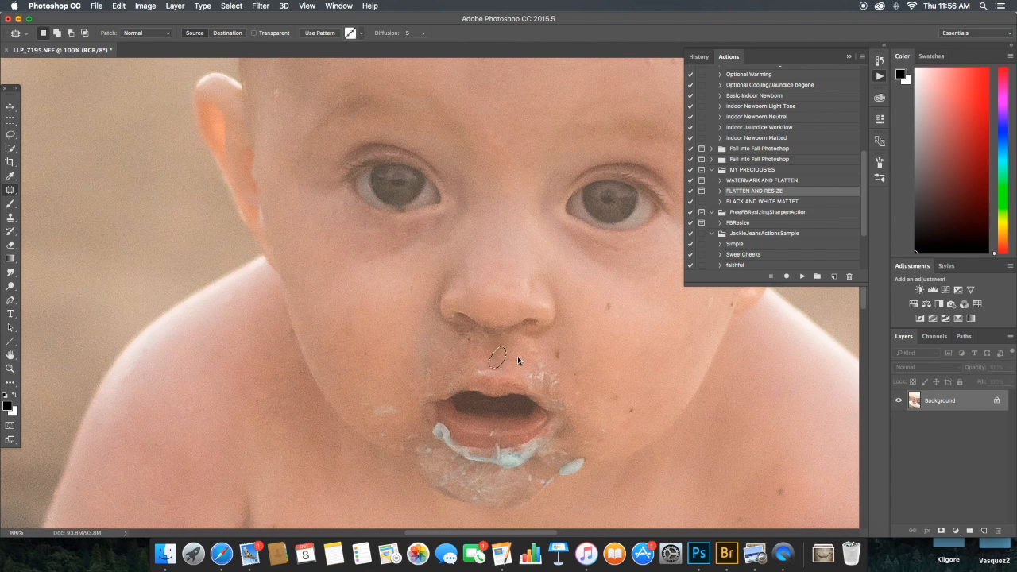
key(super+d)
- Patch out the remaining dirt under the right nostril and the spot above the left corner of the mouth
drag(477, 335, 456, 324)
drag(463, 334, 412, 327)
key(super+d)
mouse_move(574, 360)
mouse_down()
mouse_move(581, 380)
mouse_move(575, 364)
mouse_up()
mouse_move(574, 371)
mouse_down()
mouse_move(588, 363)
mouse_move(554, 348)
mouse_up()
key(super+d)
drag(557, 350, 580, 358)
key(super+d)
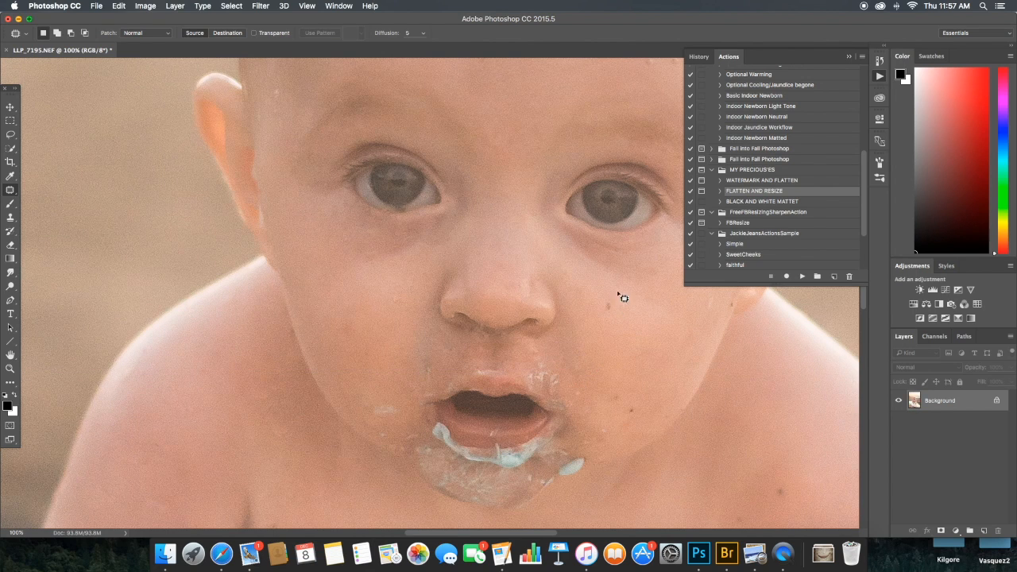
- Patch away the dark specks on the baby's left cheek and lower jaw
mouse_move(613, 291)
mouse_down()
mouse_move(607, 310)
mouse_move(615, 306)
mouse_up()
drag(610, 304, 635, 309)
key(super+d)
mouse_move(612, 385)
mouse_down()
mouse_move(616, 399)
mouse_move(614, 380)
mouse_move(646, 409)
mouse_up()
key(super+d)
mouse_move(639, 410)
mouse_down()
mouse_move(641, 389)
mouse_move(665, 404)
mouse_move(660, 425)
mouse_move(661, 407)
mouse_up()
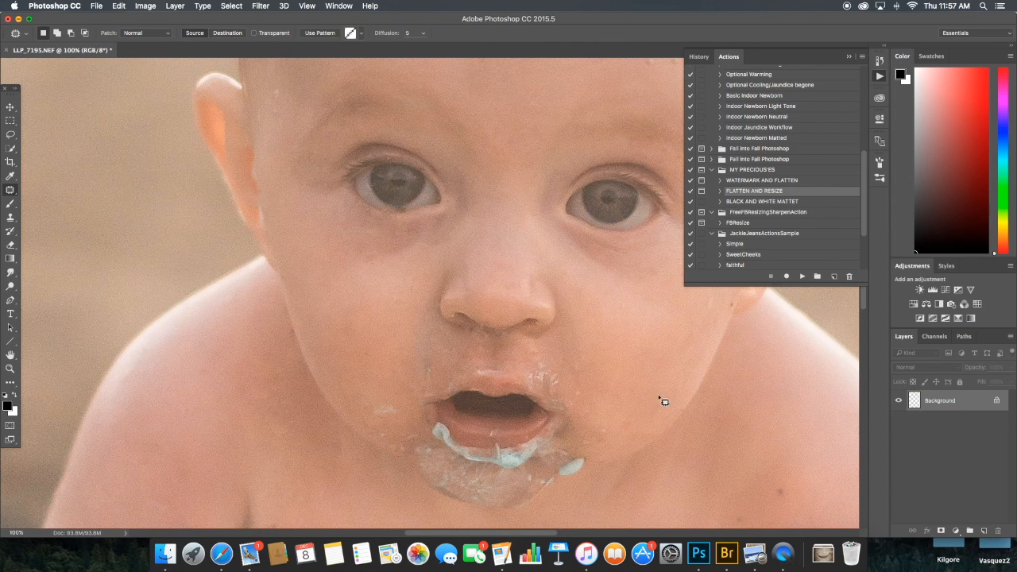
key(super+d)
- Patch out the specks beside the baby's left earlobe and the spots on the left shoulder
scroll(665, 370, right, 5)
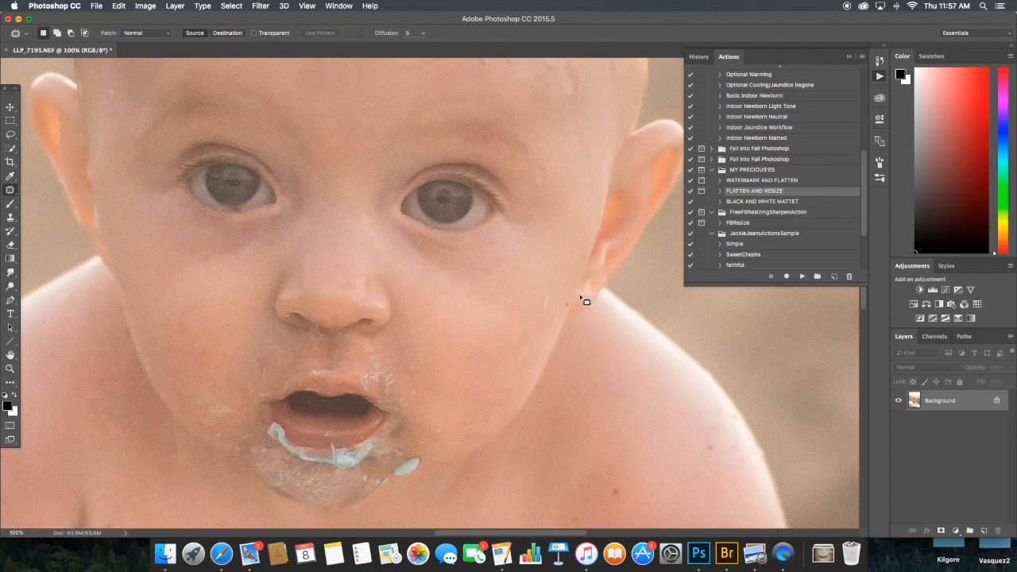
drag(561, 300, 565, 300)
key(super+d)
drag(581, 251, 585, 264)
mouse_move(689, 431)
mouse_down()
mouse_move(704, 438)
mouse_move(709, 461)
mouse_move(609, 484)
mouse_move(627, 473)
mouse_up()
mouse_move(727, 413)
mouse_down()
mouse_move(740, 480)
mouse_move(739, 465)
mouse_up()
drag(738, 461, 665, 450)
- Patch the mark on the baby's upper left chest and the dark spot in the middle of the chest
scroll(665, 450, down, 5)
drag(574, 368, 575, 394)
click(599, 364)
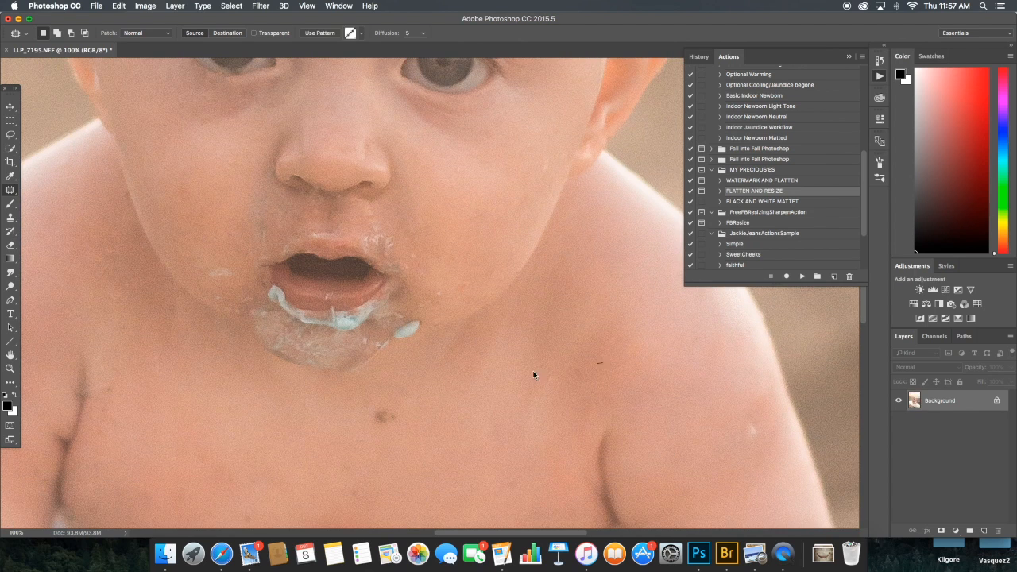
mouse_move(373, 394)
mouse_down()
mouse_move(357, 399)
mouse_move(474, 432)
mouse_up()
- Patch away the remaining blemishes on the middle and lower chest
scroll(445, 425, down, 6)
mouse_move(355, 326)
mouse_down()
mouse_move(375, 360)
mouse_move(400, 334)
mouse_up()
click(422, 434)
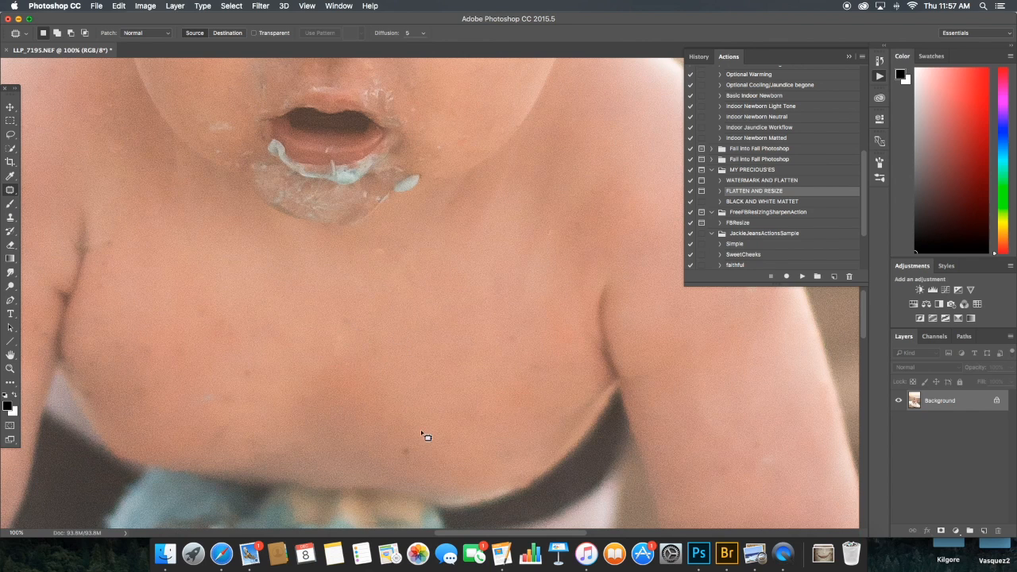
drag(437, 450, 434, 441)
drag(418, 448, 422, 425)
click(382, 279)
drag(334, 298, 394, 340)
- Patch out the spots on the right side of the baby's chest, and fit the whole photo on screen
drag(232, 363, 298, 357)
drag(119, 239, 165, 270)
click(85, 355)
drag(160, 363, 159, 364)
drag(146, 379, 181, 333)
click(182, 333)
scroll(127, 283, up, 4)
scroll(132, 289, up, 4)
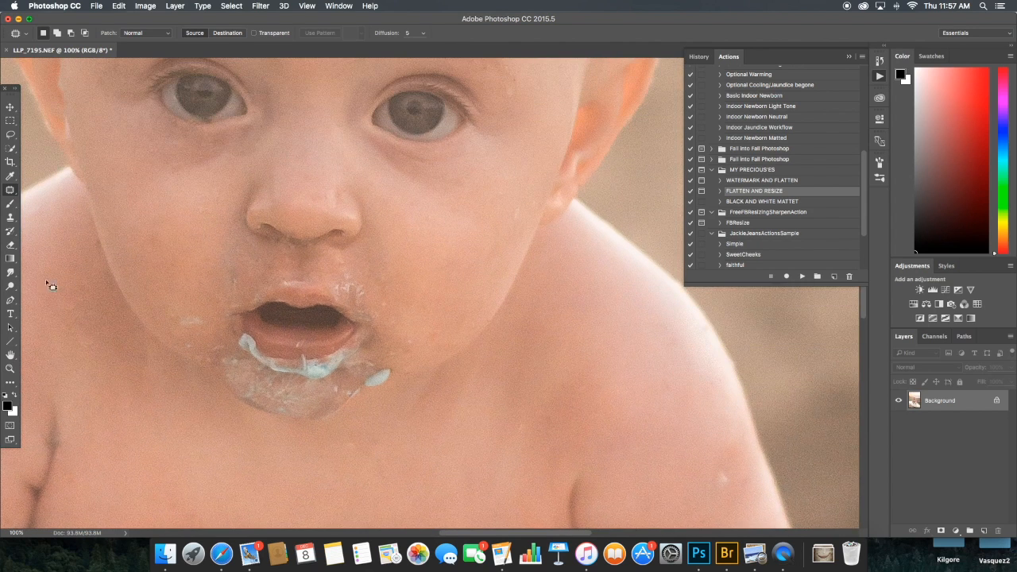
double_click(10, 355)
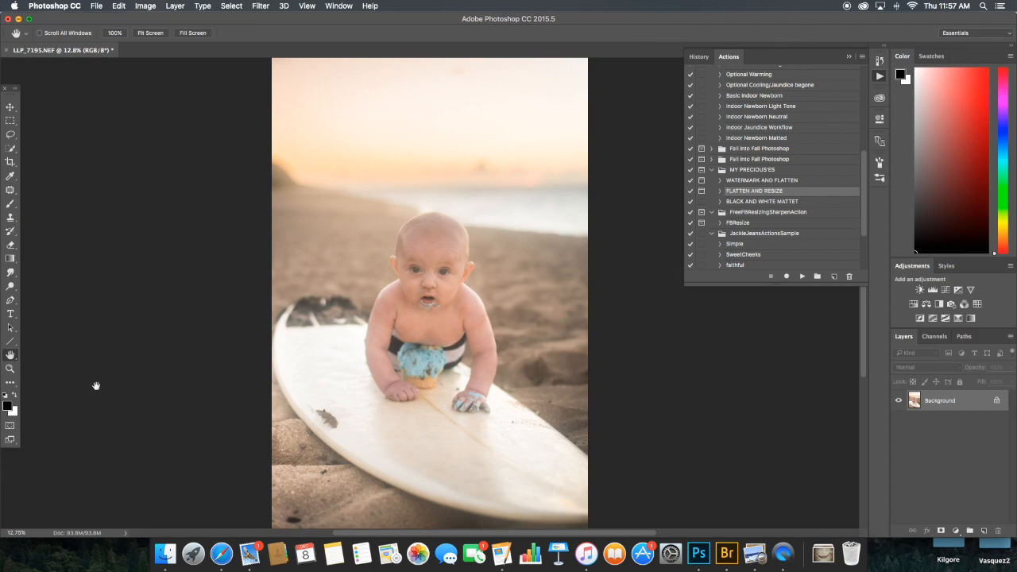
- Clone out the dark notch along the lower edge of the baby's right iris with a 15-pixel Clone Stamp brush
click(10, 371)
drag(432, 280, 533, 384)
click(357, 307)
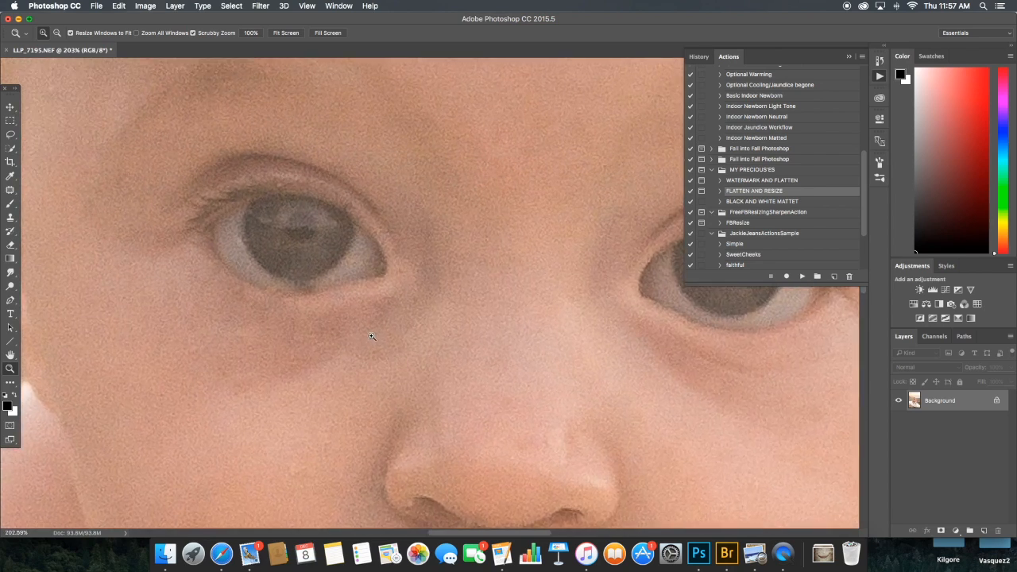
key(s)
alt+click(336, 261)
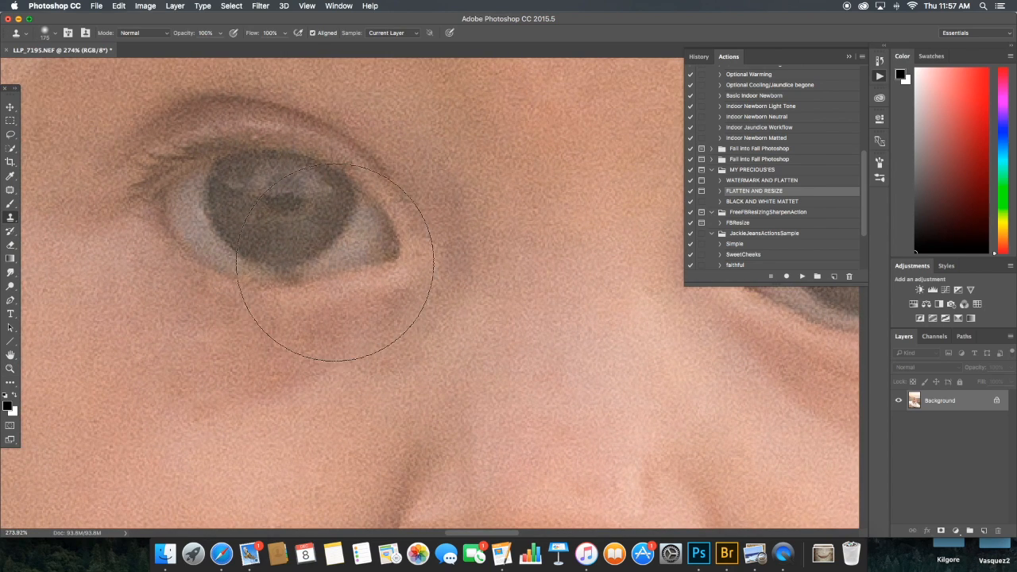
key(bracketleft)
key(bracketleft)
key(bracketleft)
key(bracketleft)
key(bracketleft)
key(bracketleft)
key(bracketleft)
key(bracketleft)
key(bracketleft)
key(bracketleft)
key(bracketleft)
key(bracketleft)
key(bracketleft)
key(bracketleft)
key(bracketleft)
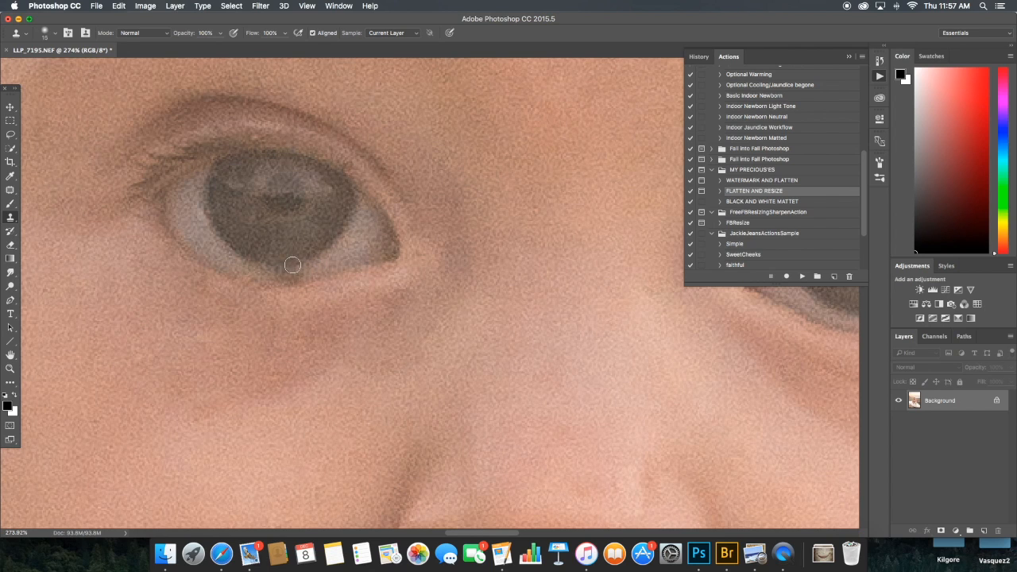
alt+click(335, 265)
mouse_move(302, 270)
mouse_down()
mouse_move(271, 273)
mouse_move(307, 274)
mouse_move(240, 259)
mouse_move(305, 253)
mouse_move(258, 257)
mouse_up()
alt+click(337, 260)
alt+click(348, 256)
alt+click(233, 251)
alt+click(265, 253)
alt+click(296, 248)
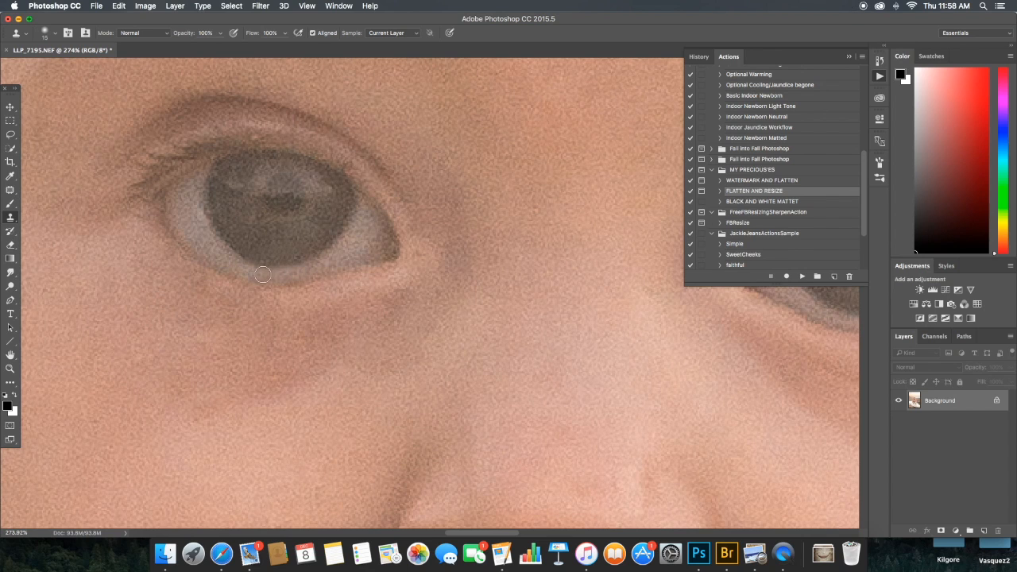
double_click(10, 355)
click(10, 368)
click(424, 308)
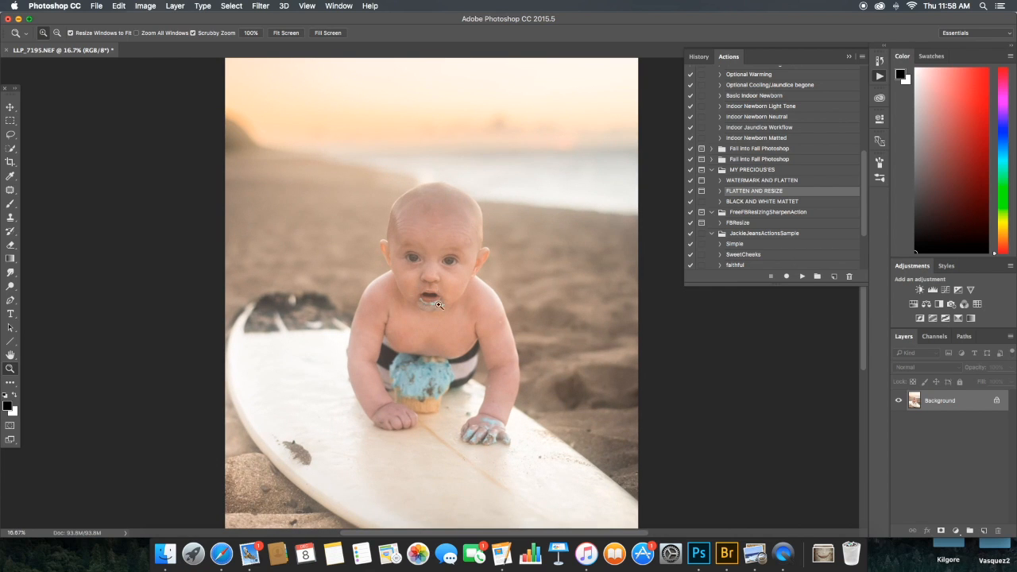
click(261, 6)
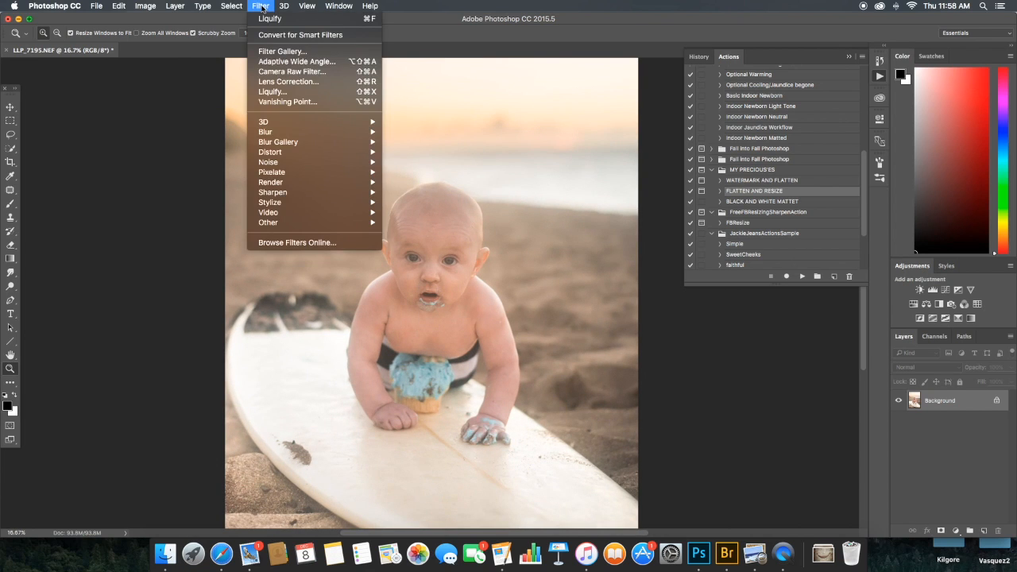
click(261, 7)
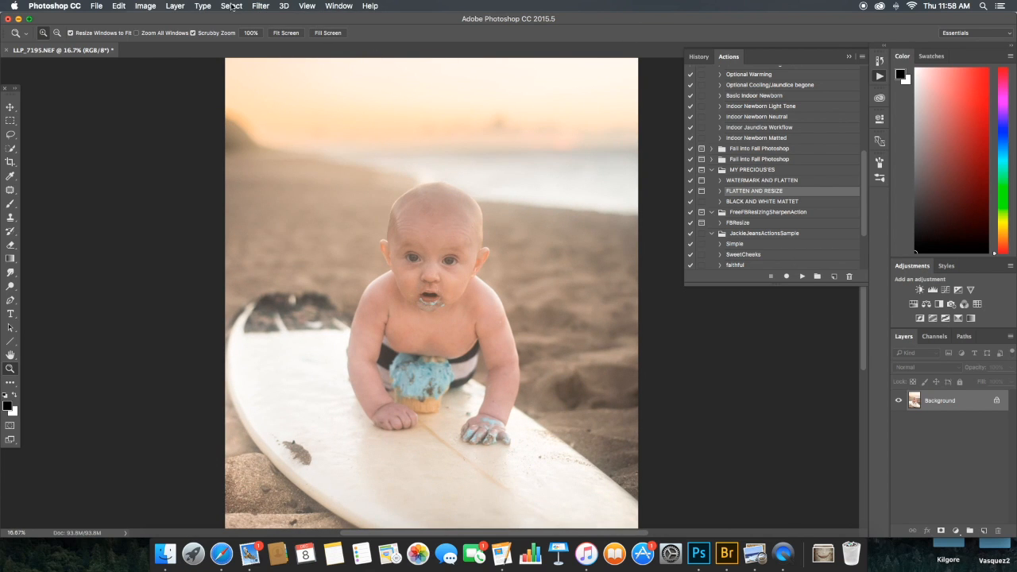
click(151, 6)
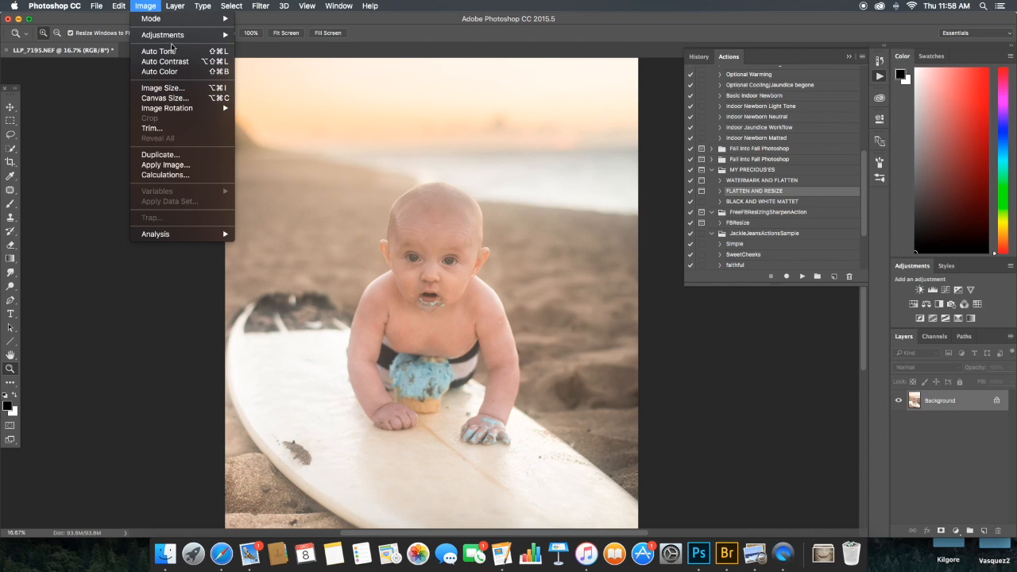
mouse_move(197, 39)
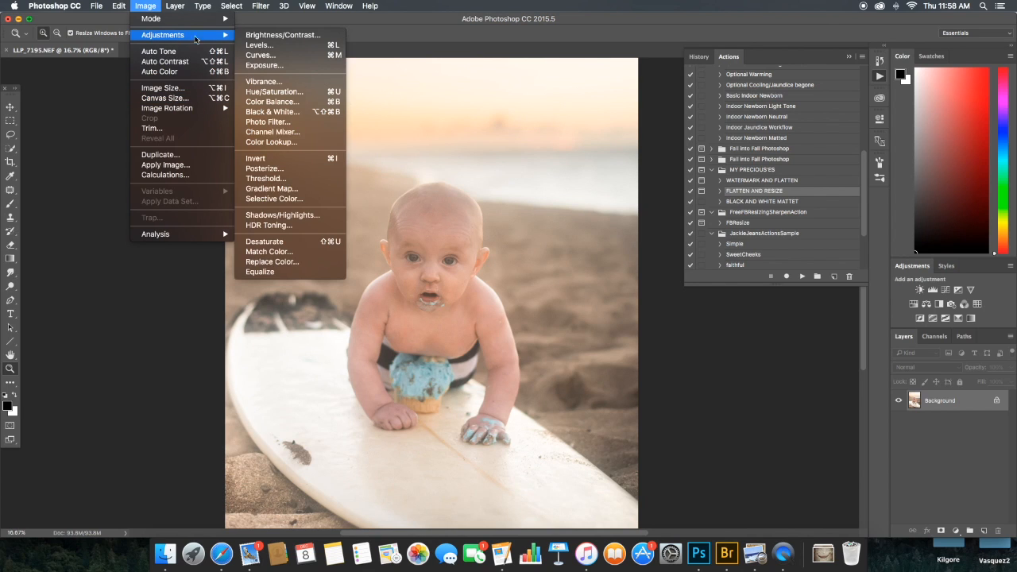
click(294, 266)
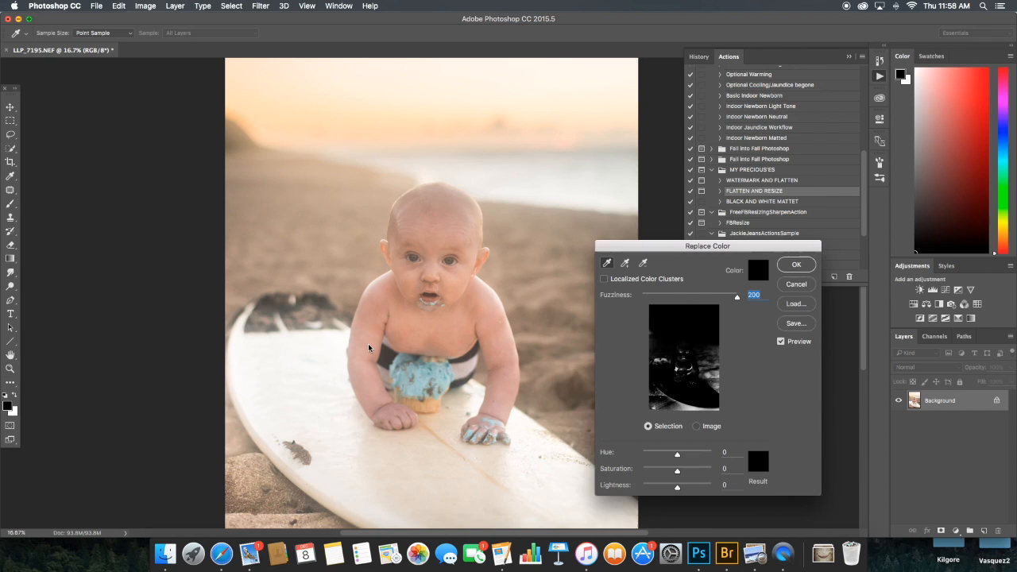
scroll(547, 346, down, 5)
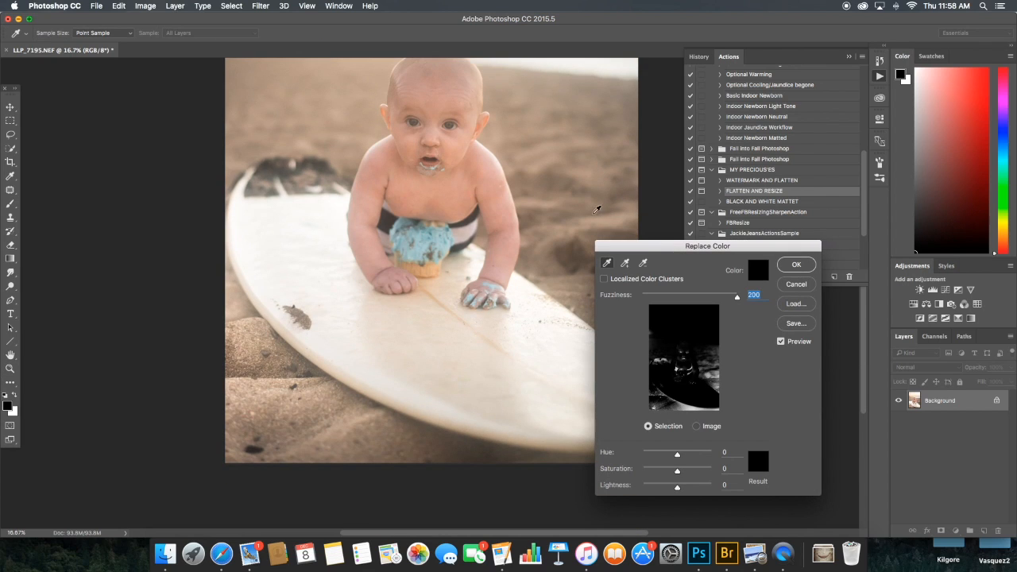
click(590, 208)
drag(699, 298, 658, 303)
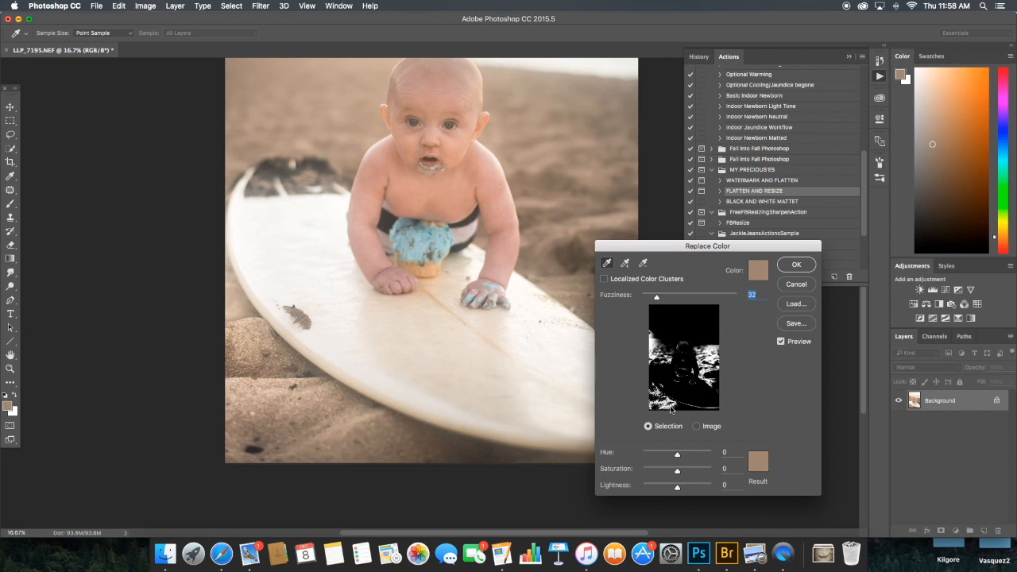
drag(679, 489, 684, 491)
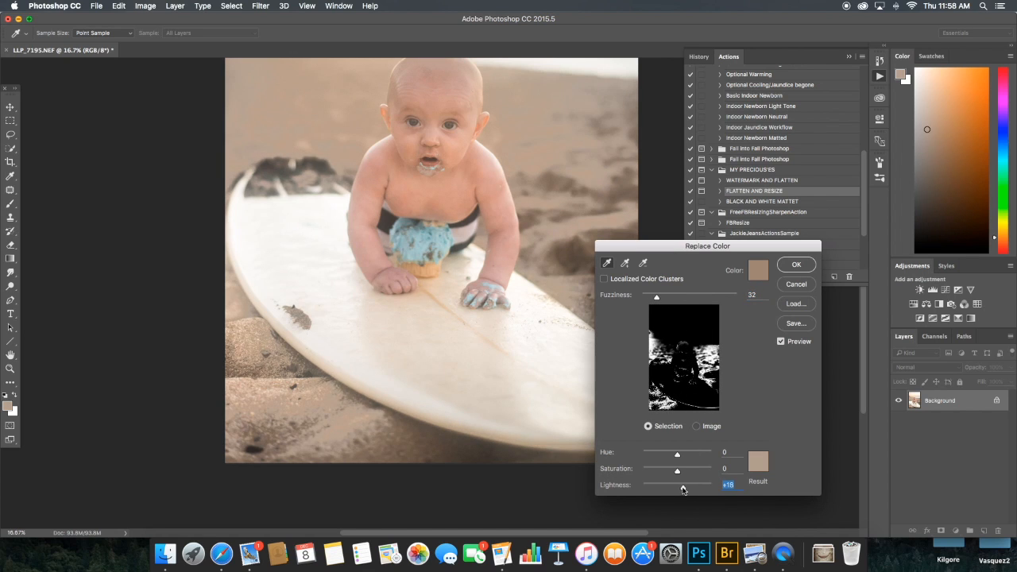
click(796, 284)
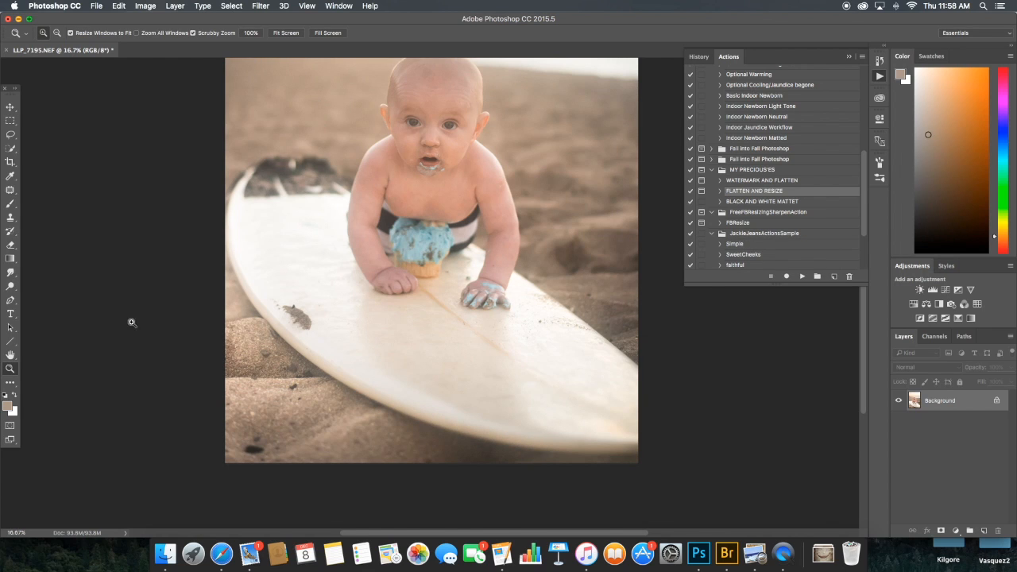
- Fit the photo on screen and run the Simple action from the JackieJeansActionsSample set
double_click(10, 355)
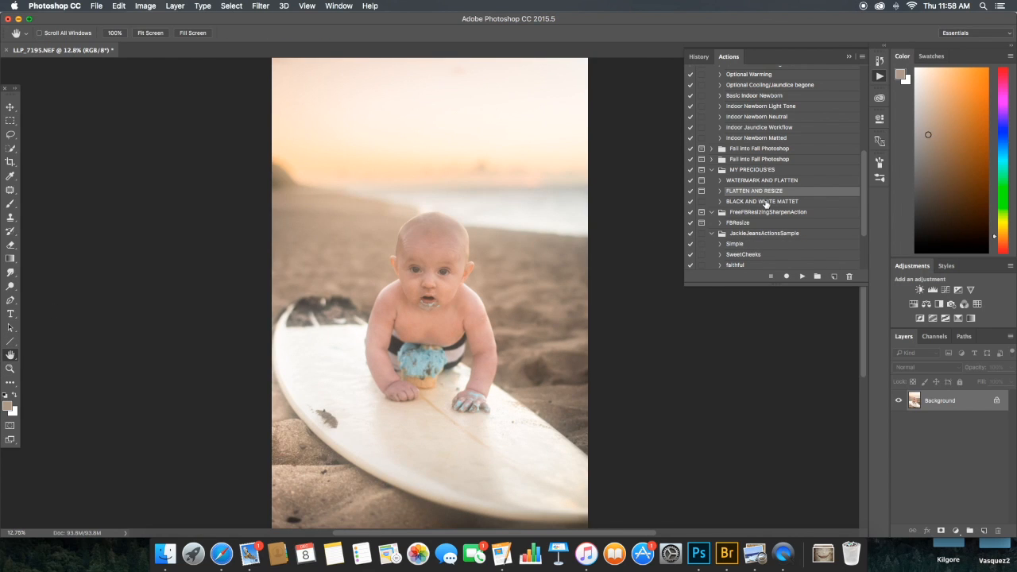
scroll(769, 211, down, 3)
click(747, 189)
click(802, 276)
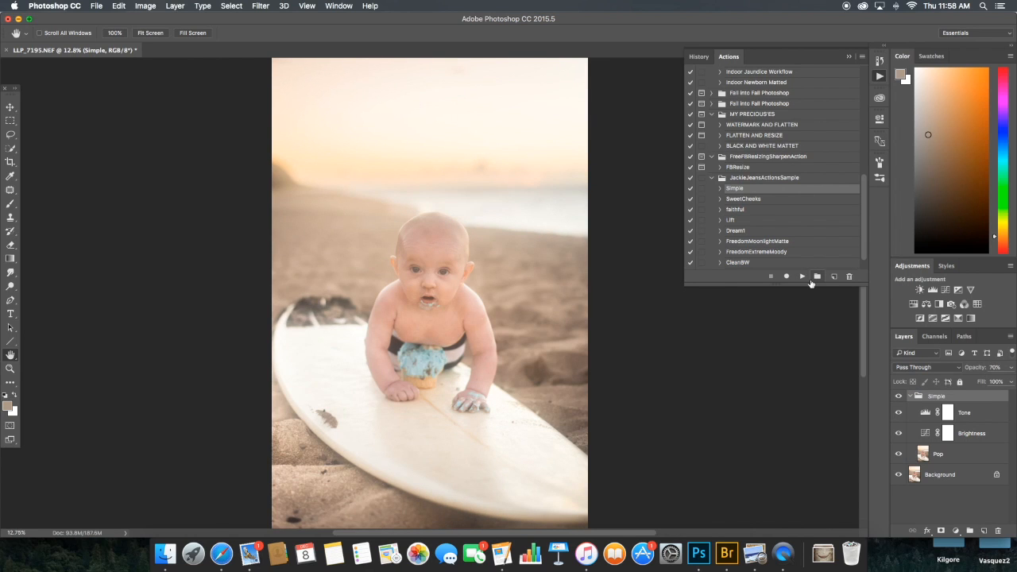
- Compare the photo with and without the Simple adjustment group
click(899, 396)
click(899, 395)
click(899, 396)
click(899, 396)
click(947, 433)
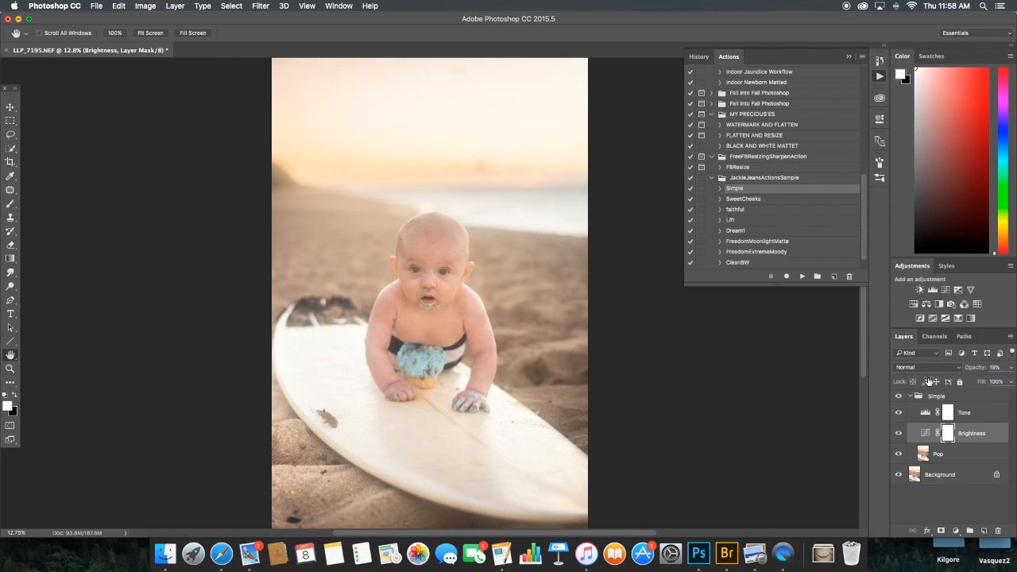
click(899, 396)
click(899, 396)
click(899, 396)
click(899, 396)
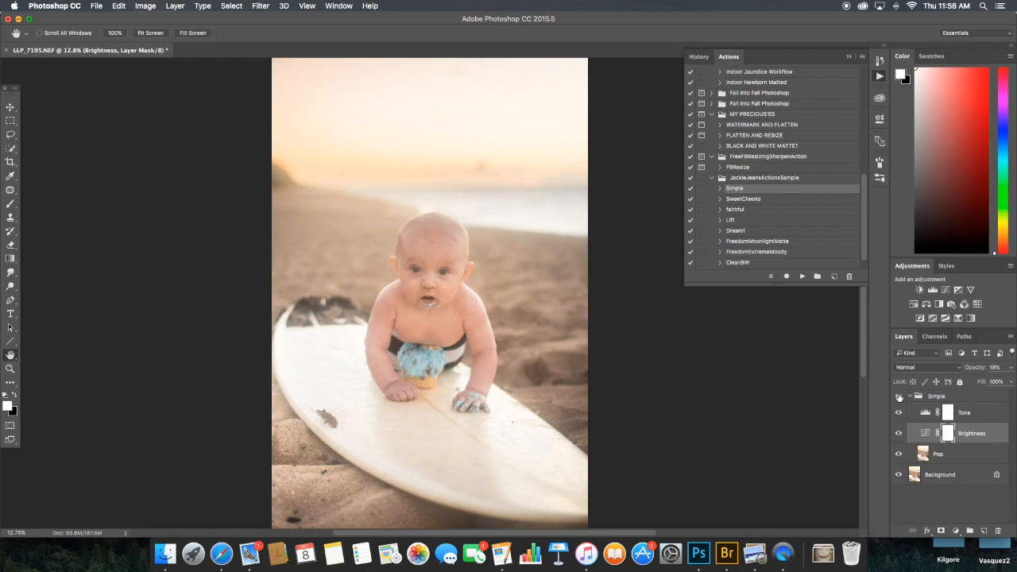
- Lower the Tone layer's opacity to 72% and the Brightness layer's opacity to 8%
click(970, 414)
drag(978, 371, 963, 374)
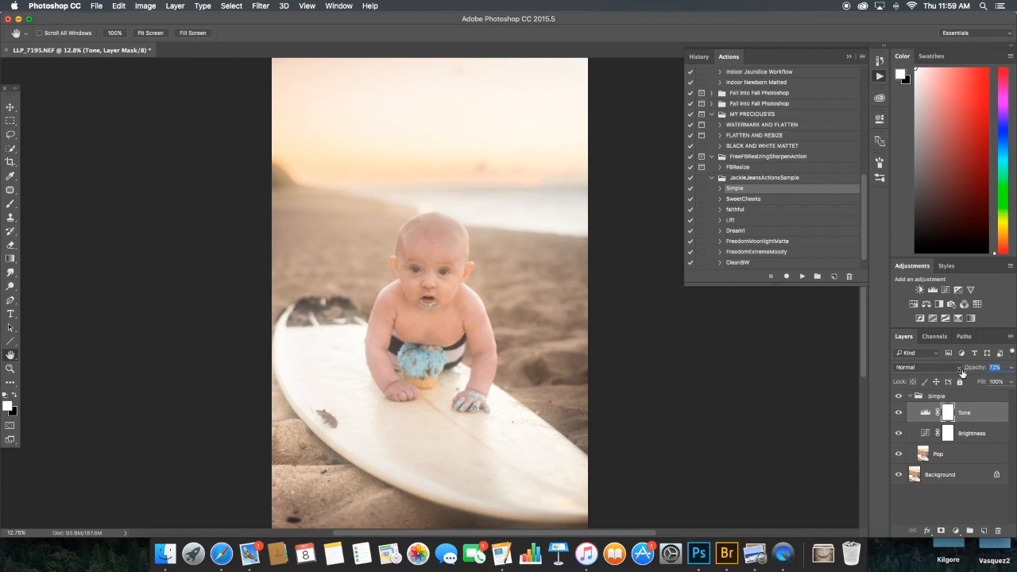
click(970, 433)
drag(978, 371, 973, 371)
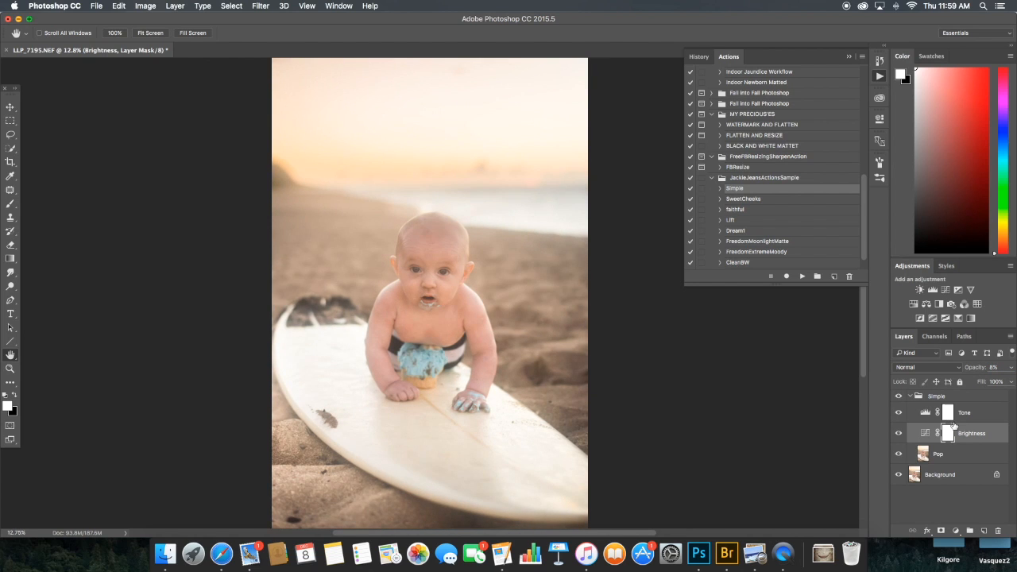
- Flatten the image into a single background layer
right_click(954, 476)
click(904, 510)
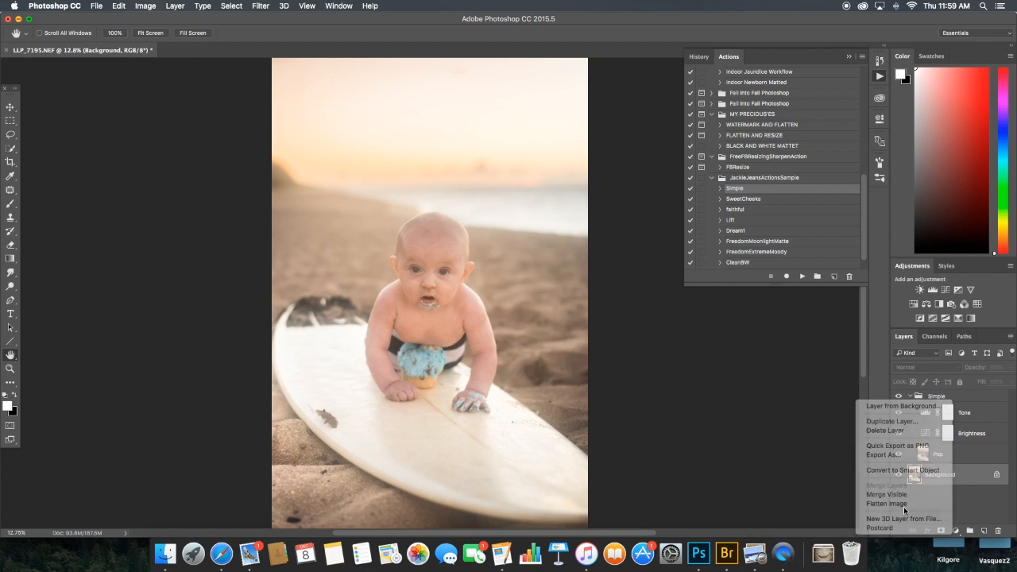
right_click(938, 482)
click(922, 506)
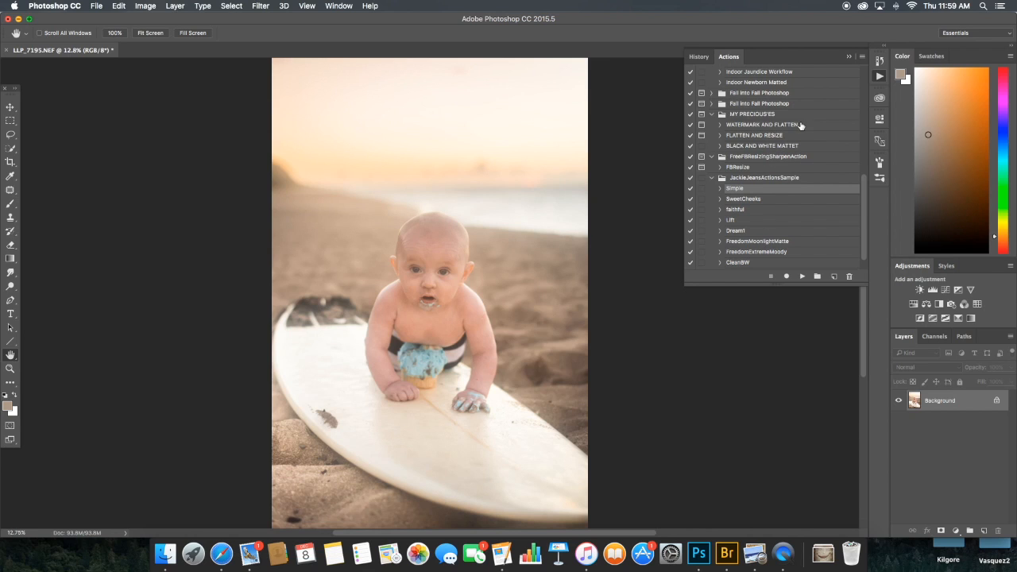
- Run the Indoor Newborn Light Tone action on the flattened photo
scroll(800, 129, up, 3)
scroll(799, 129, up, 1)
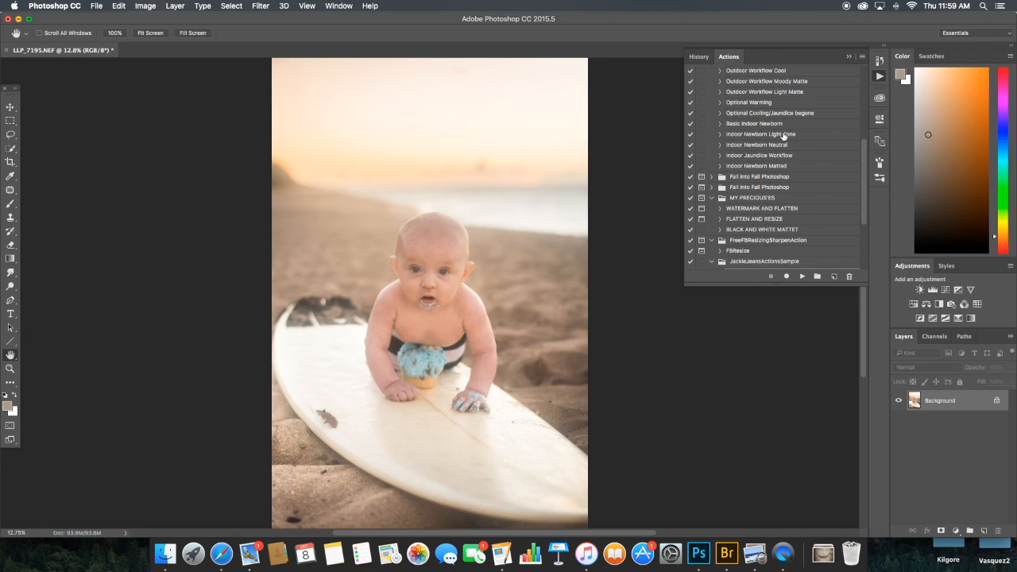
click(784, 135)
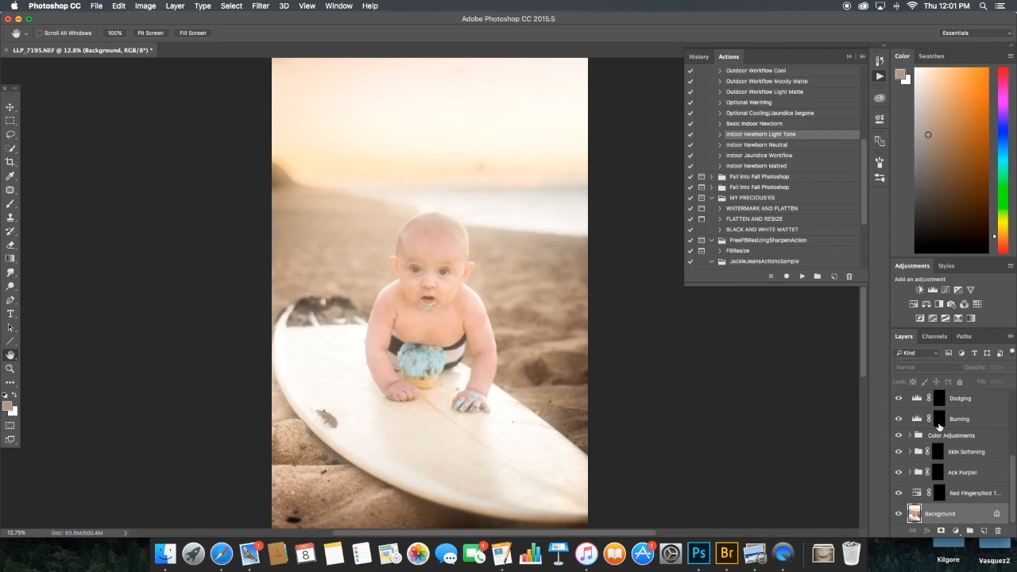
- Delete the action's Overall Exposure Bump, Spotlight and Vignette layers and its Contrast Boost group
scroll(953, 420, up, 5)
click(961, 403)
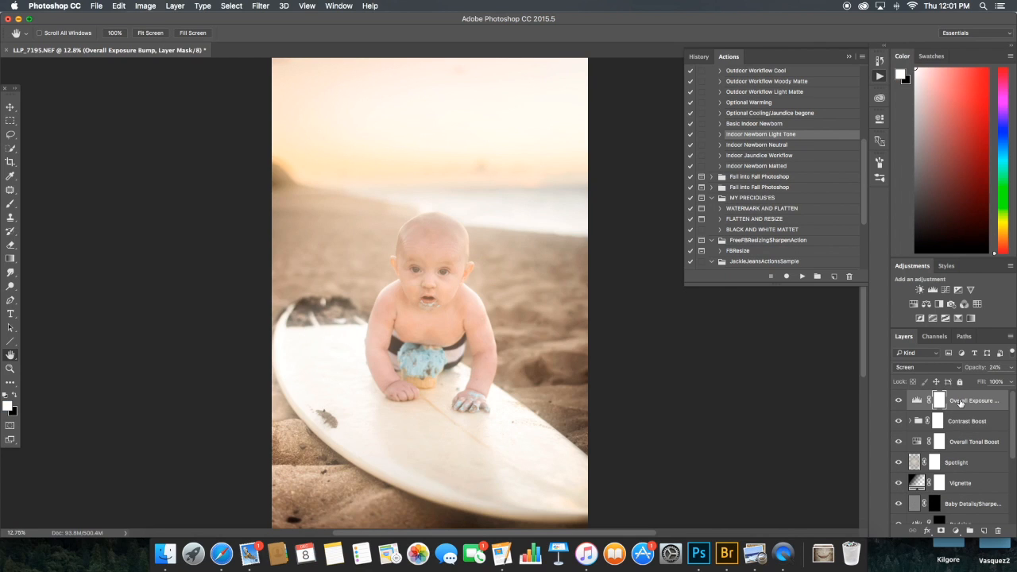
key(Delete)
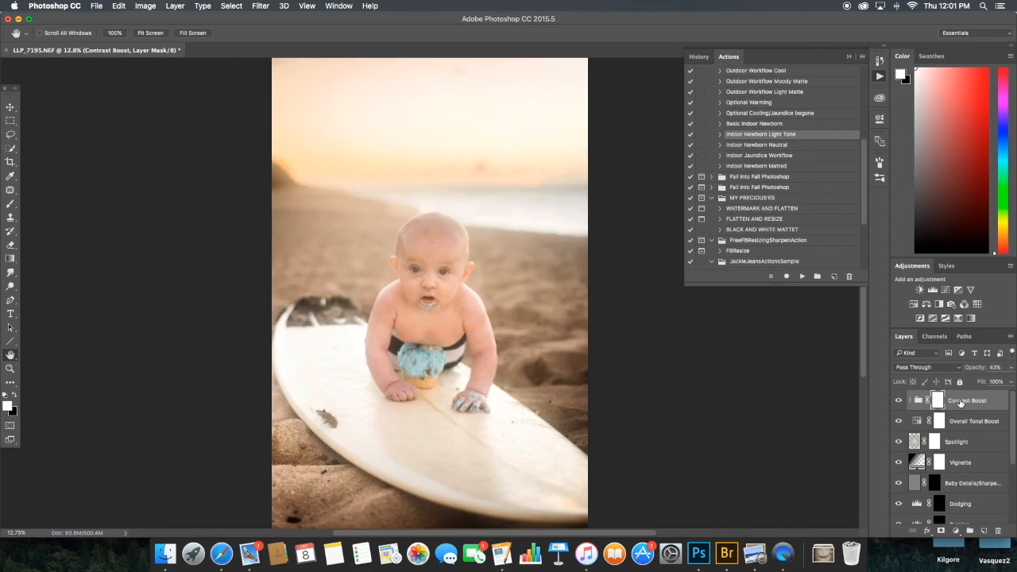
click(967, 443)
key(Delete)
key(Delete)
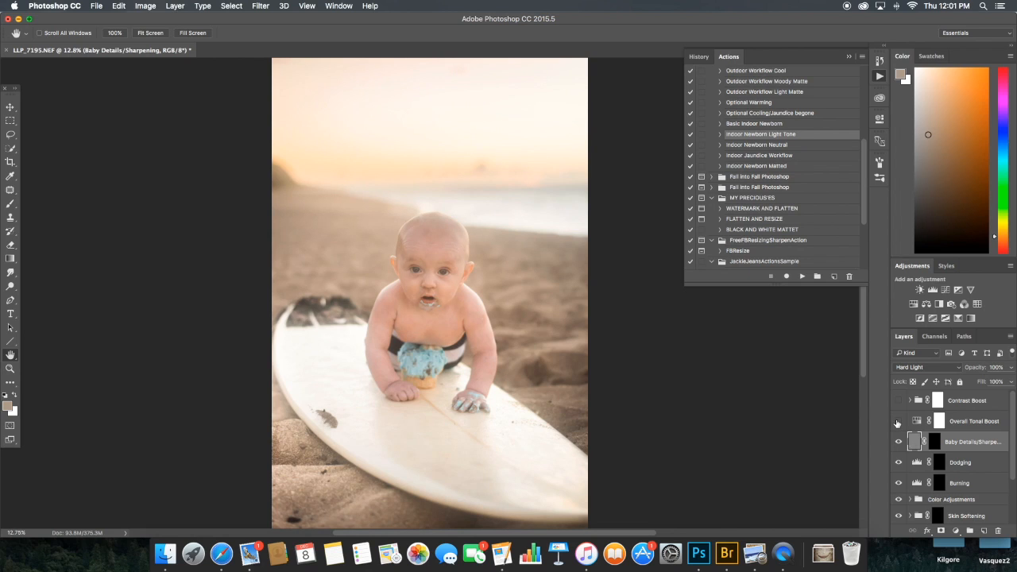
click(966, 400)
key(Delete)
- Paint white on the Skin Softening group's mask over the baby's arms, chest and forehead with a 175-pixel brush
scroll(949, 493, down, 2)
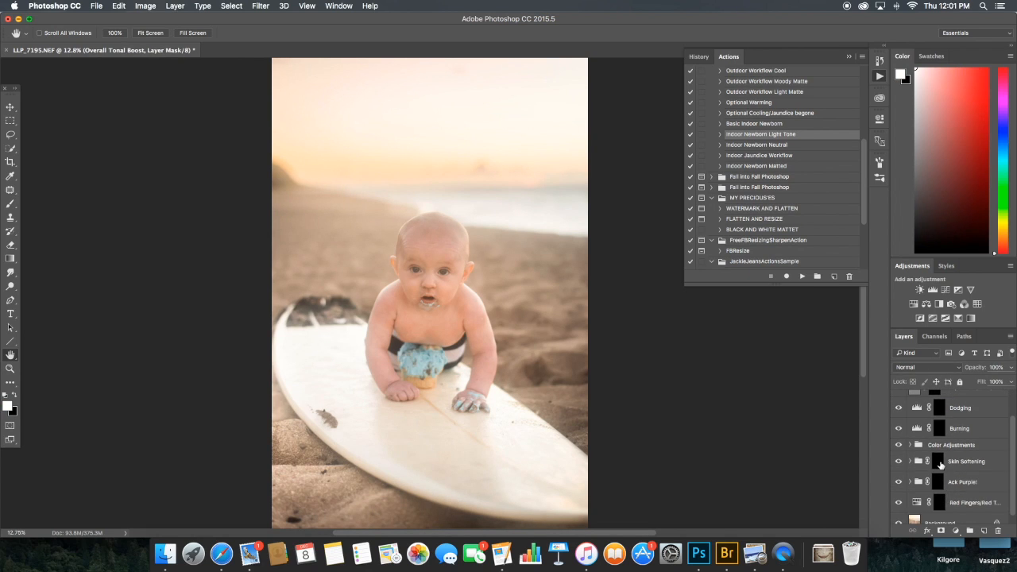
click(940, 465)
click(910, 462)
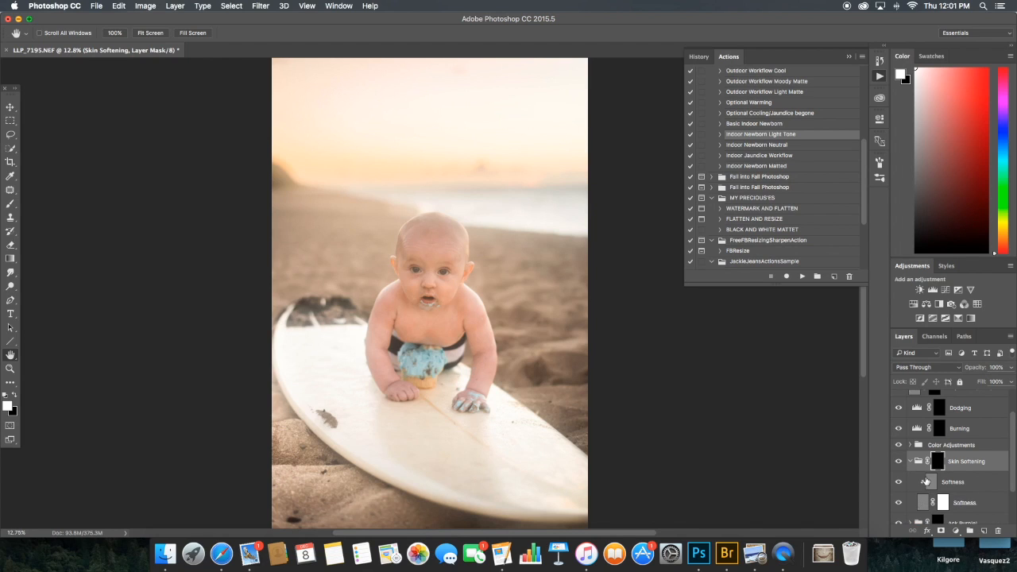
scroll(922, 485, down, 2)
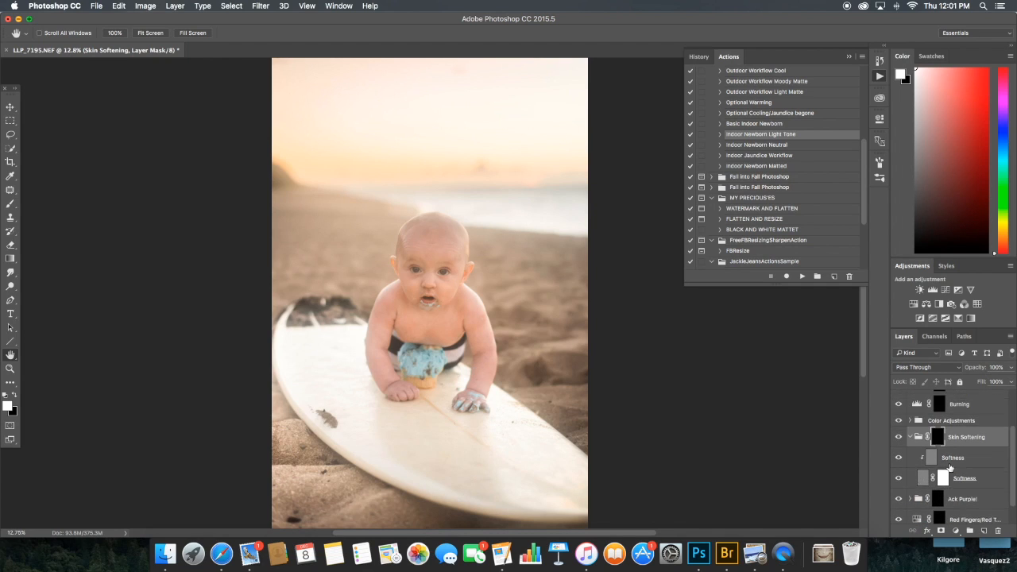
scroll(950, 468, up, 1)
click(910, 456)
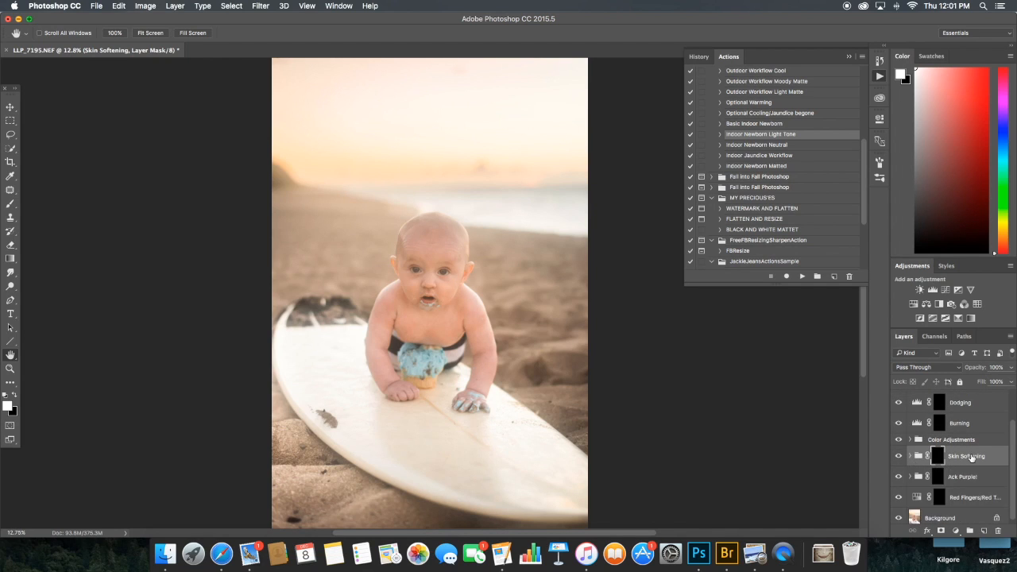
key(z)
click(430, 333)
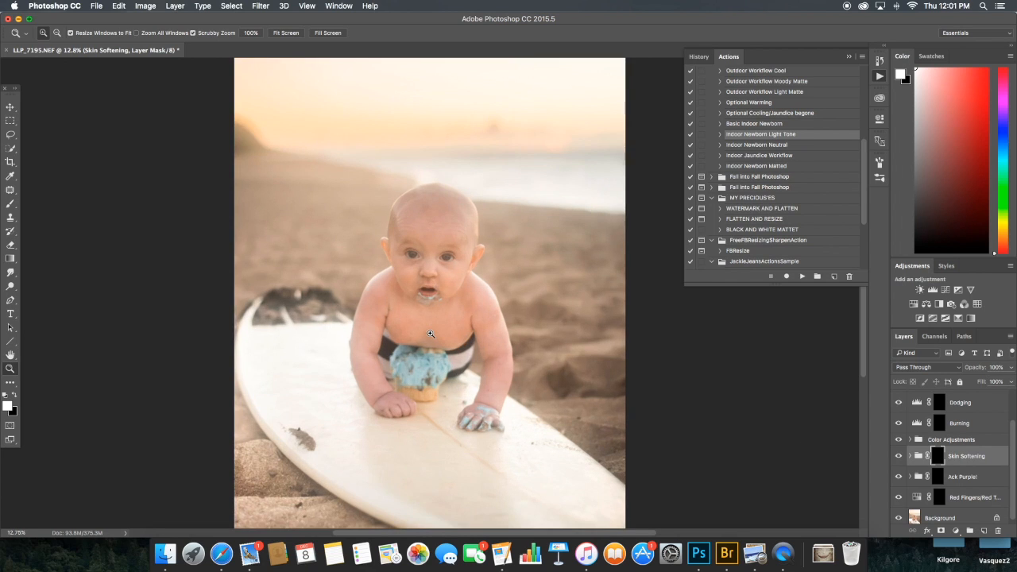
click(430, 333)
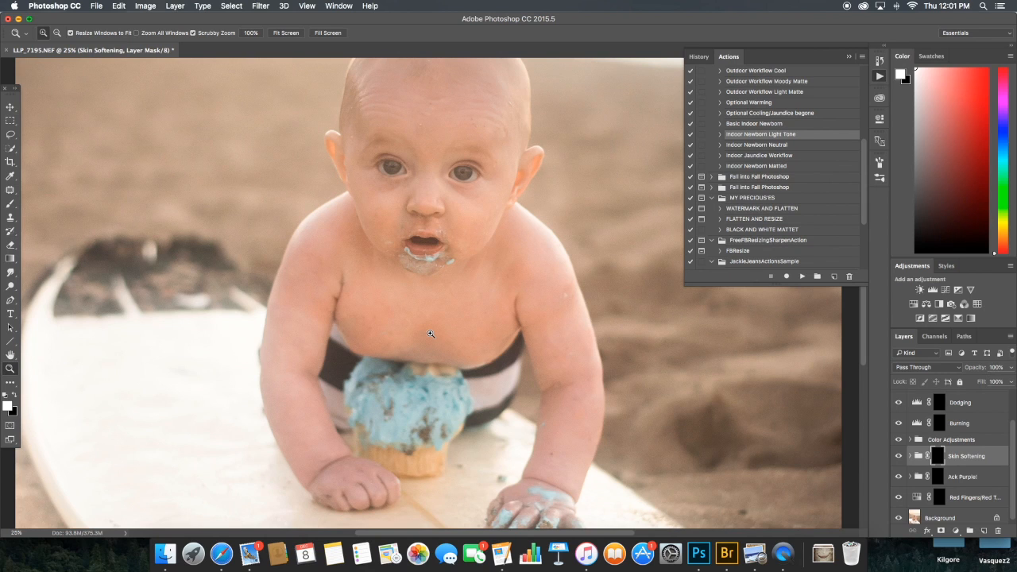
click(430, 334)
key(b)
key(bracketright)
key(bracketright)
key(bracketright)
key(bracketright)
key(bracketright)
key(bracketright)
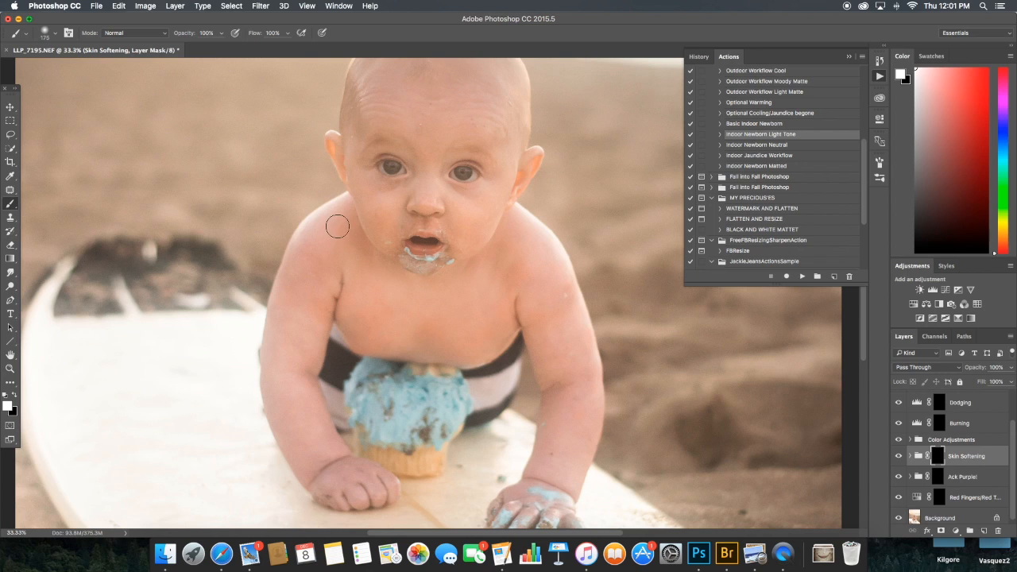
mouse_move(281, 373)
mouse_down()
mouse_move(305, 447)
mouse_move(302, 400)
mouse_move(313, 400)
mouse_up()
mouse_move(517, 296)
mouse_down()
mouse_move(532, 295)
mouse_move(550, 359)
mouse_move(563, 345)
mouse_move(566, 305)
mouse_move(532, 243)
mouse_move(579, 345)
mouse_move(586, 434)
mouse_move(564, 469)
mouse_move(559, 387)
mouse_up()
mouse_move(423, 134)
mouse_down()
mouse_move(364, 126)
mouse_move(355, 156)
mouse_move(364, 185)
mouse_move(403, 190)
mouse_move(385, 202)
mouse_move(380, 227)
mouse_move(397, 205)
mouse_move(398, 222)
mouse_move(381, 224)
mouse_move(381, 234)
mouse_move(422, 190)
mouse_move(430, 155)
mouse_move(427, 182)
mouse_move(474, 203)
mouse_move(448, 194)
mouse_move(466, 247)
mouse_move(509, 161)
mouse_move(496, 141)
mouse_move(444, 120)
mouse_up()
scroll(939, 423, up, 2)
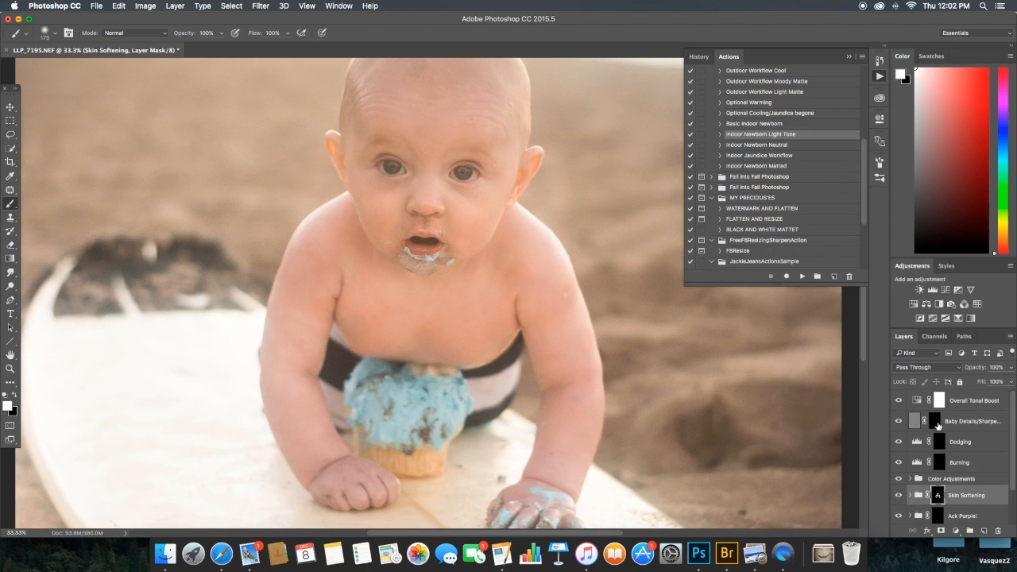
- Paint white on the Baby Details/Sharpening layer's mask over the baby's mouth area with a smaller brush
click(939, 421)
key(bracketleft)
key(bracketleft)
key(bracketleft)
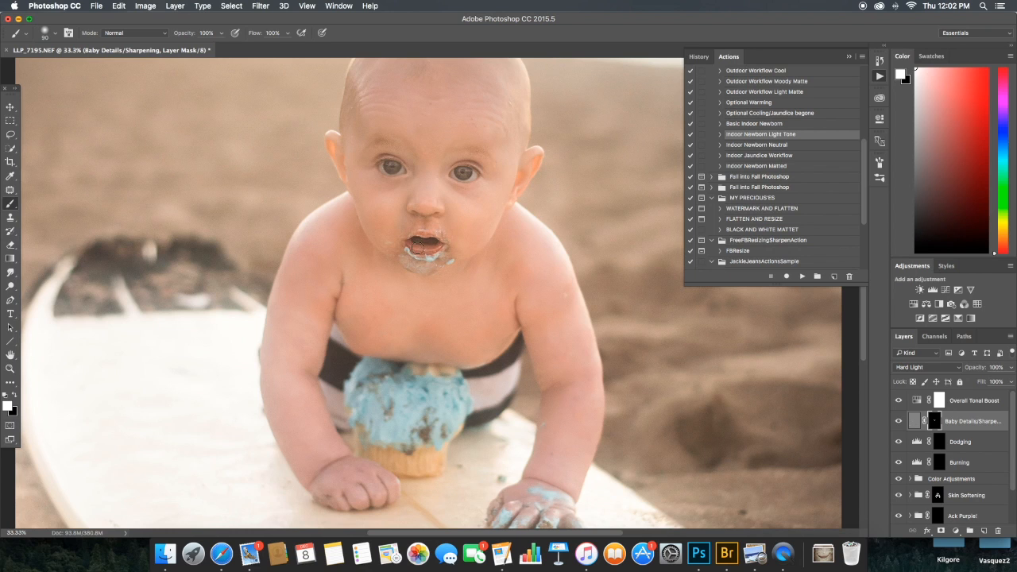
drag(431, 256, 459, 267)
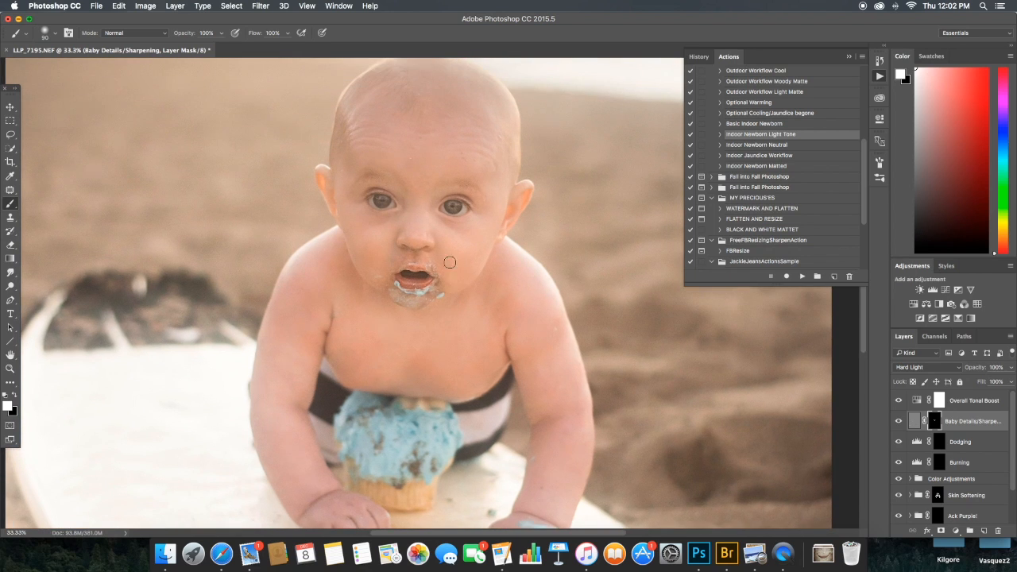
- Flatten all the action's layers and groups into the Background layer
scroll(960, 514, down, 2)
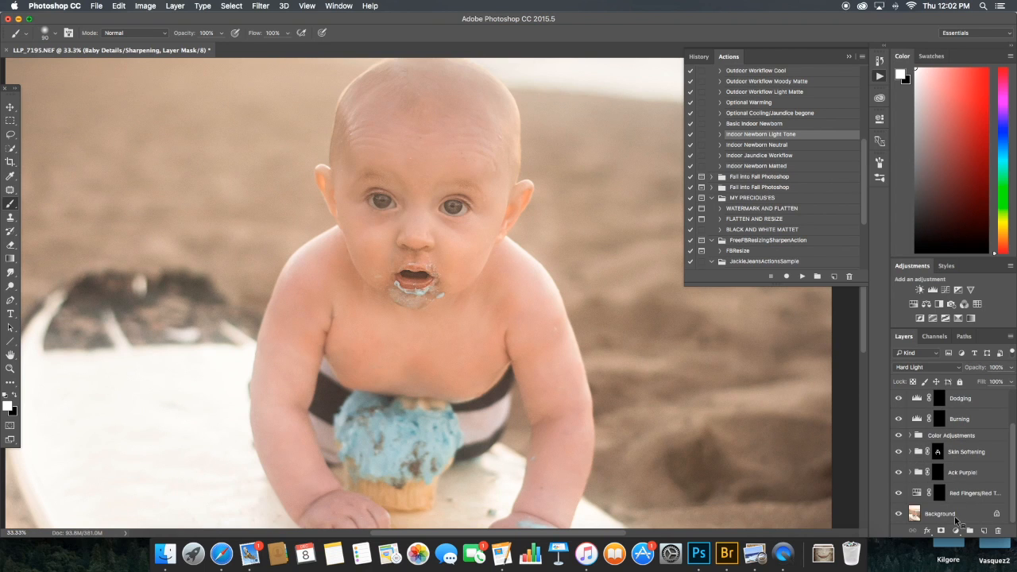
right_click(958, 518)
click(911, 505)
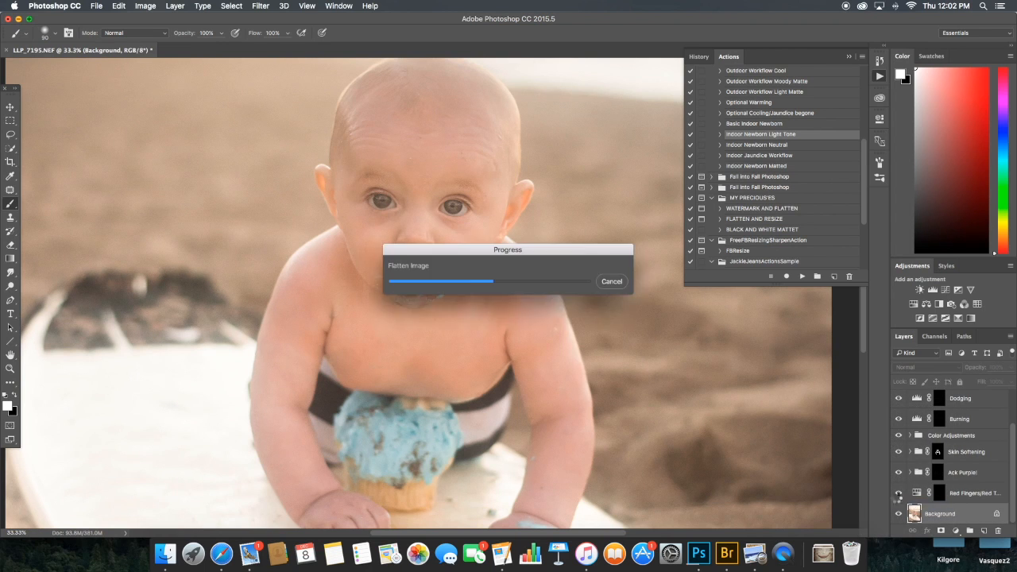
- Retouch the creases on the baby's forehead with the Patch tool and clear the selection
alt+click(545, 340)
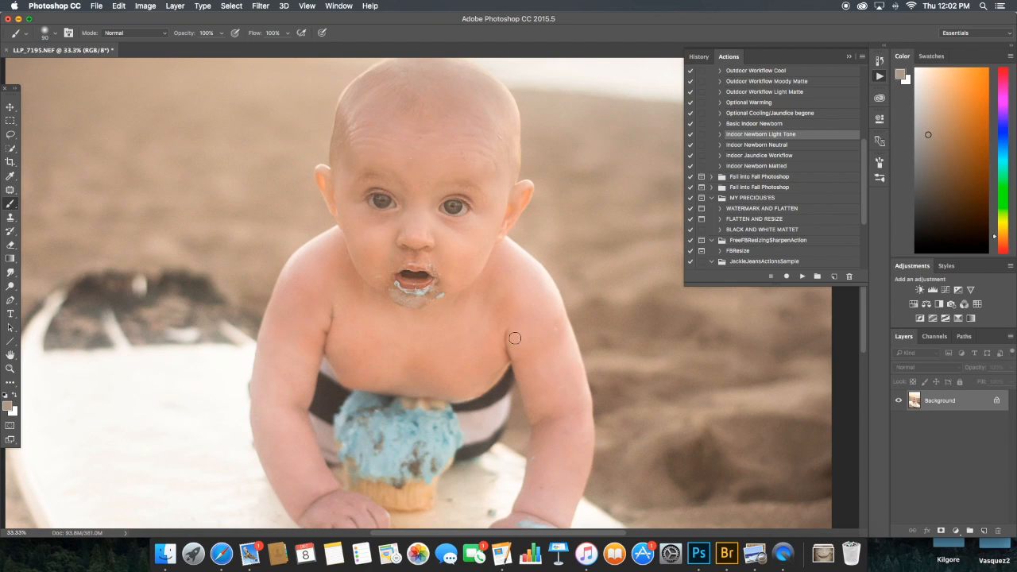
click(10, 189)
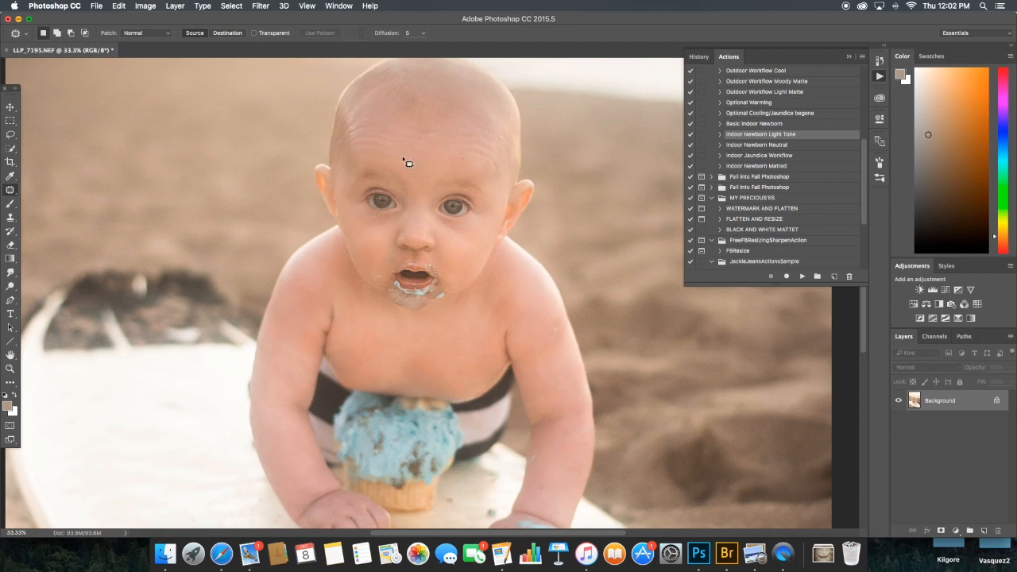
click(421, 136)
drag(471, 160, 472, 162)
drag(467, 161, 458, 169)
key(super+d)
- In the Camera Raw Filter, set Aquas saturation to +33, Blues saturation to +35 and Oranges luminance to +16
click(10, 368)
drag(341, 370, 295, 332)
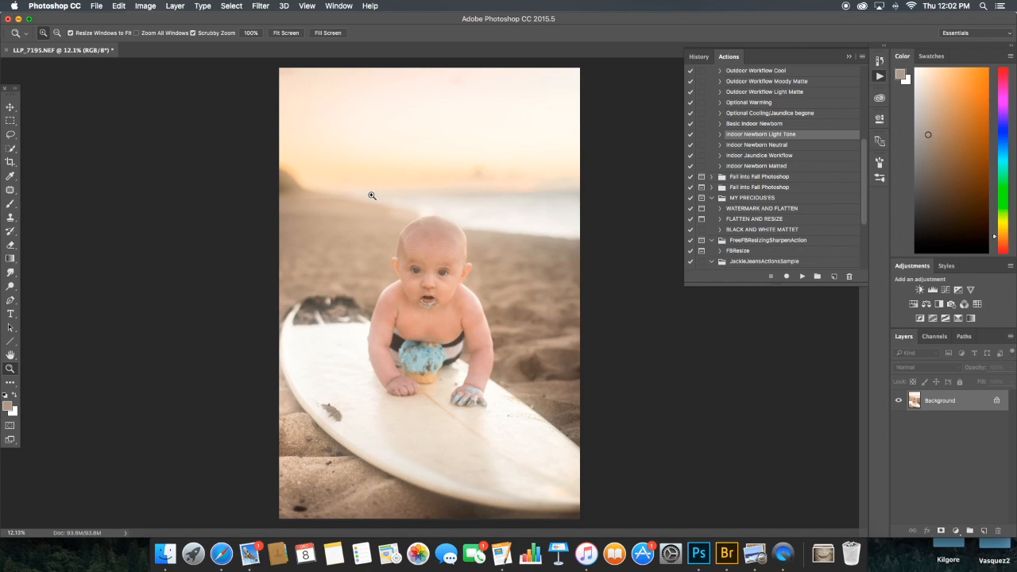
key(shift+super+a)
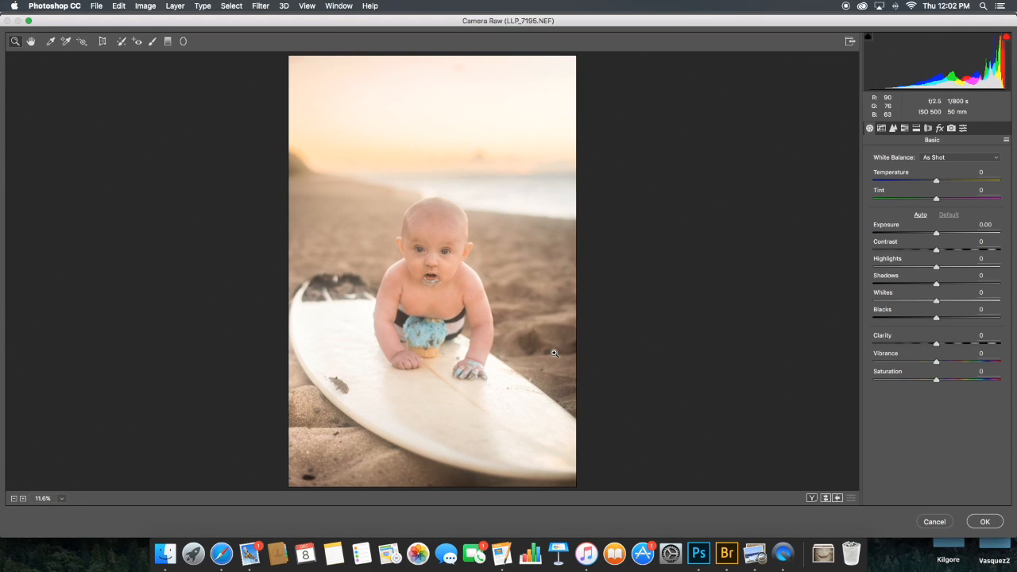
click(946, 363)
click(908, 128)
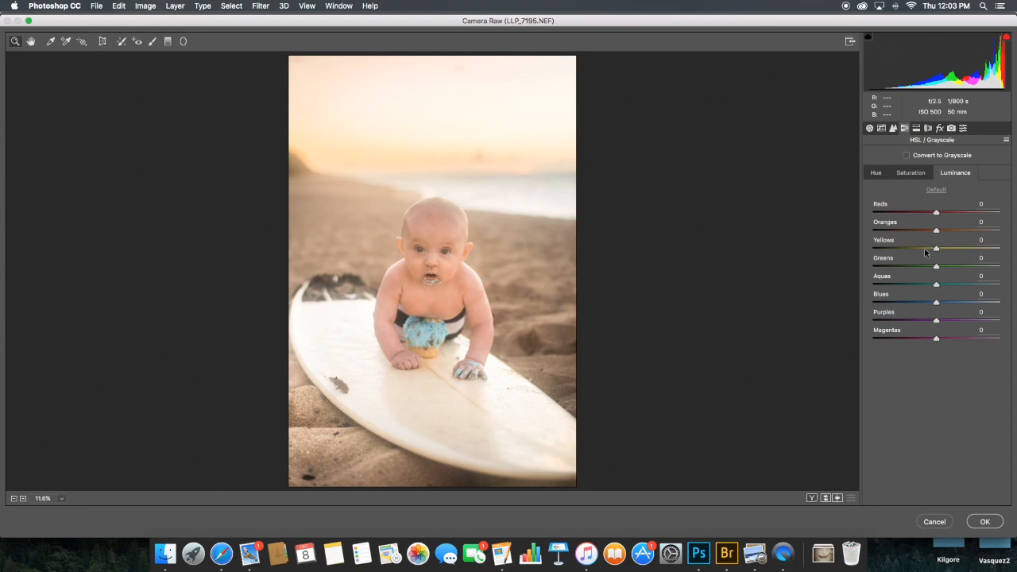
click(911, 173)
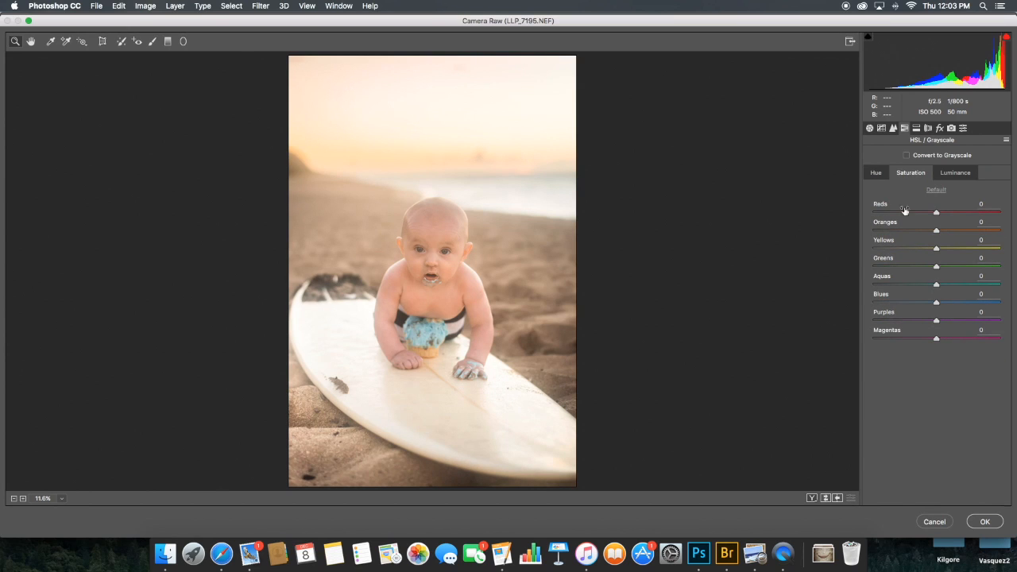
drag(948, 304, 957, 285)
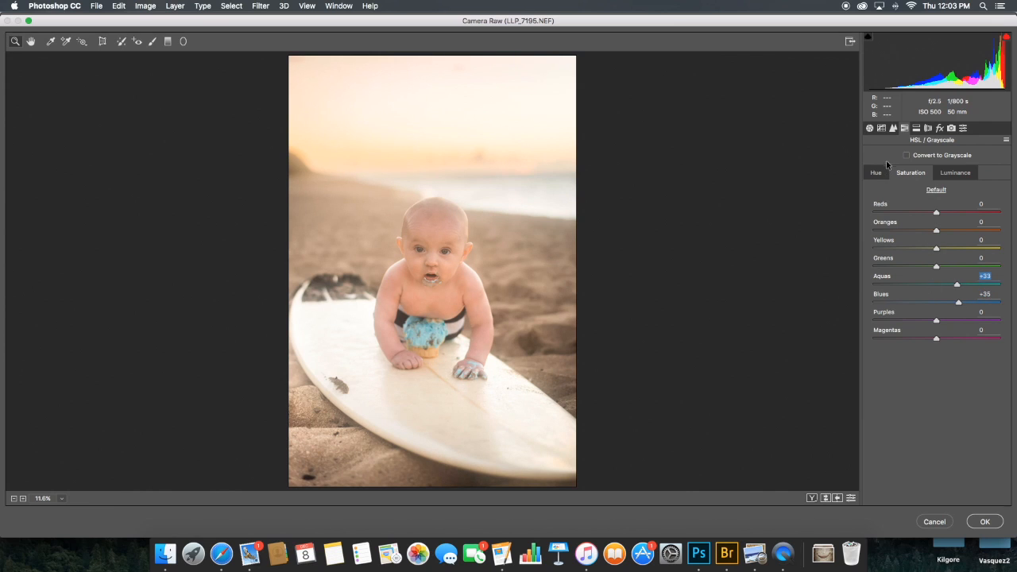
click(955, 172)
drag(950, 229, 947, 235)
- Add a radial filter over the upper sky with temperature +17 and tint +30, and compare it side by side with the original
click(183, 42)
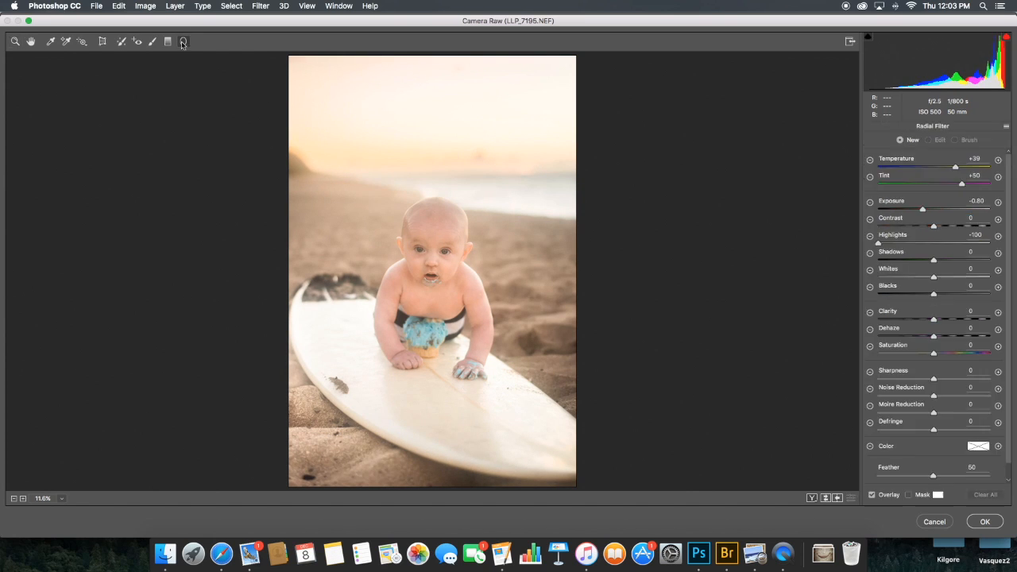
drag(323, 99, 474, 177)
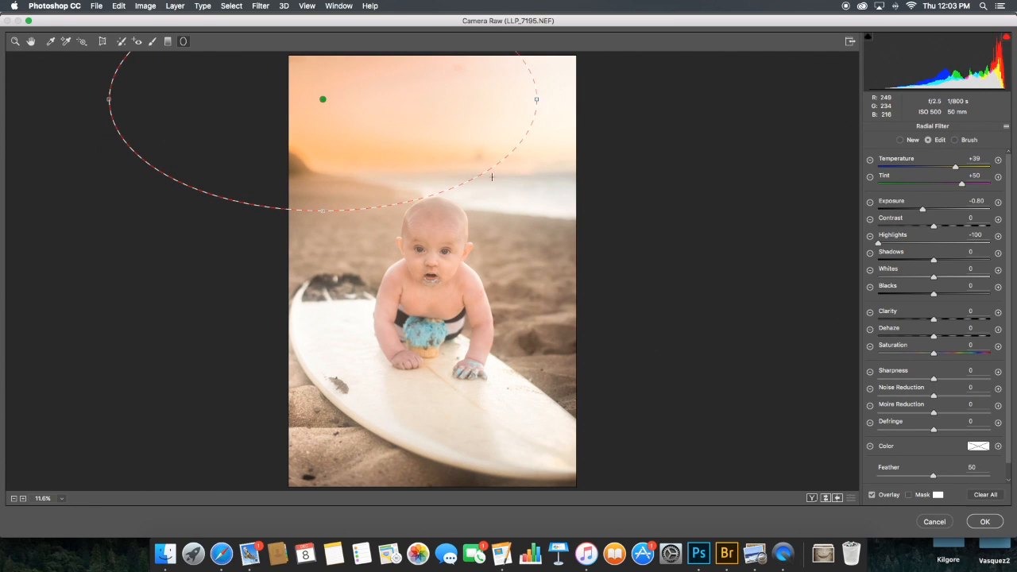
click(943, 167)
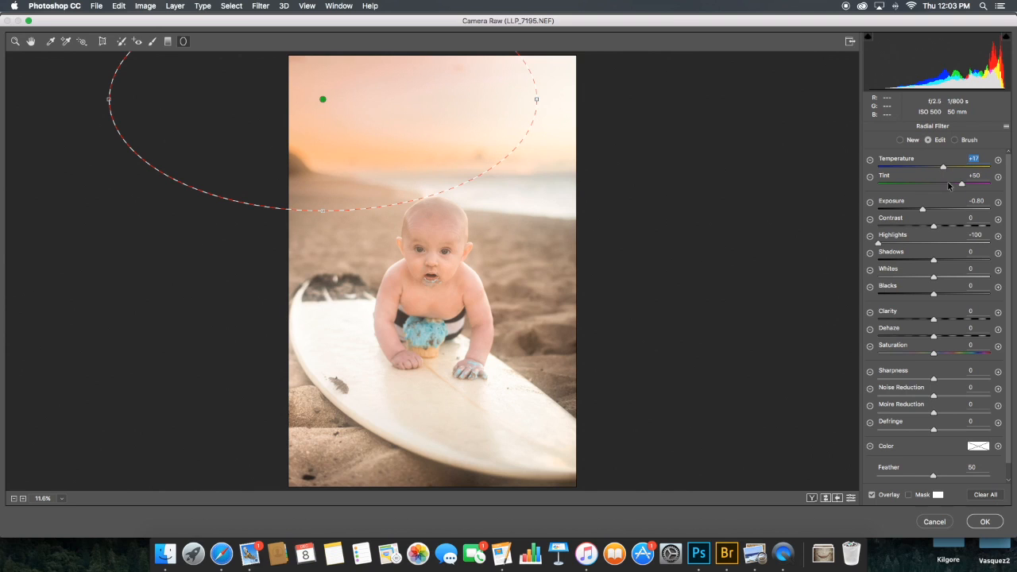
click(951, 184)
click(811, 498)
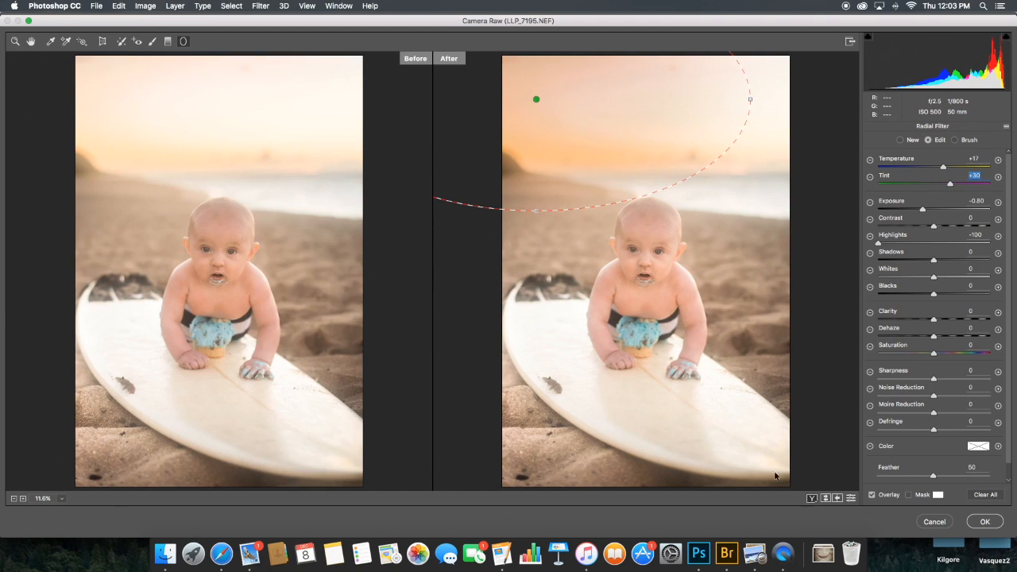
click(14, 41)
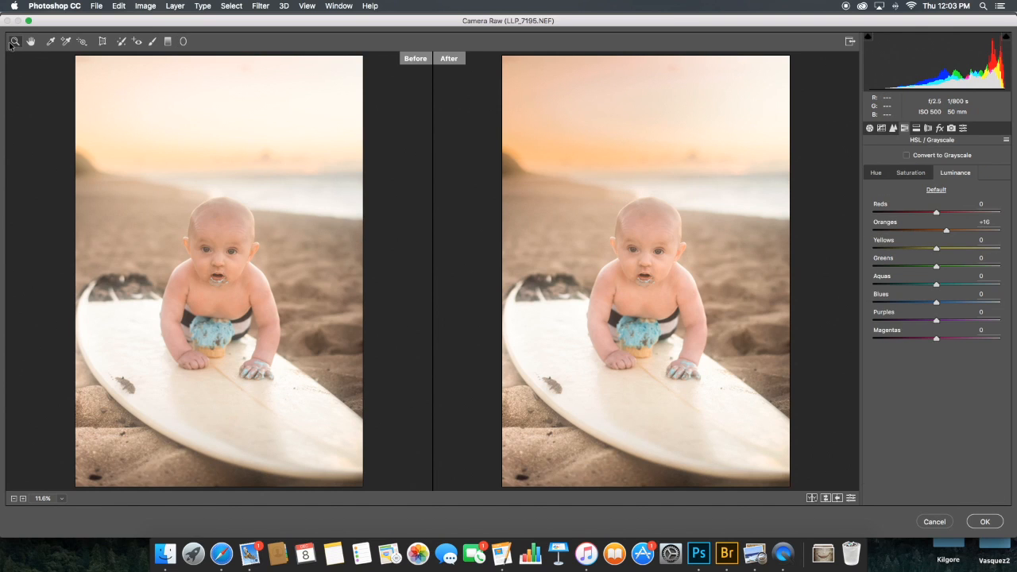
- Raise the HSL saturation of Aquas to +56 and Blues to +57
click(882, 129)
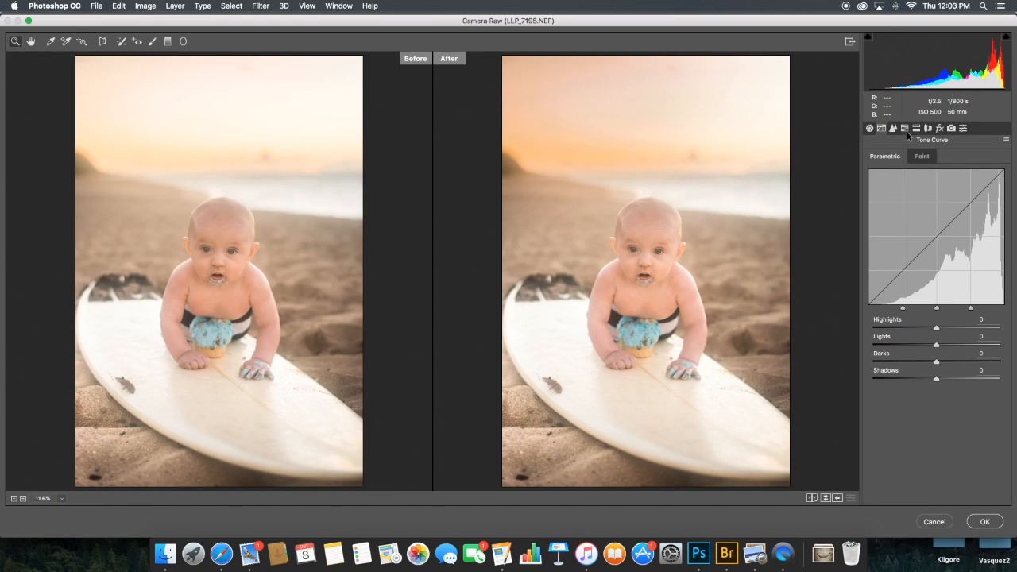
click(904, 128)
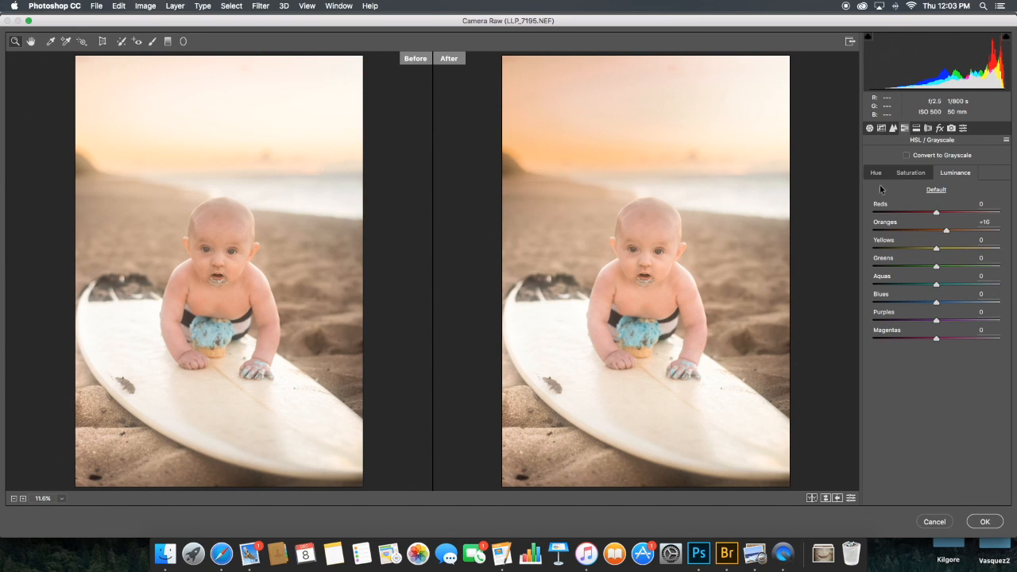
click(876, 173)
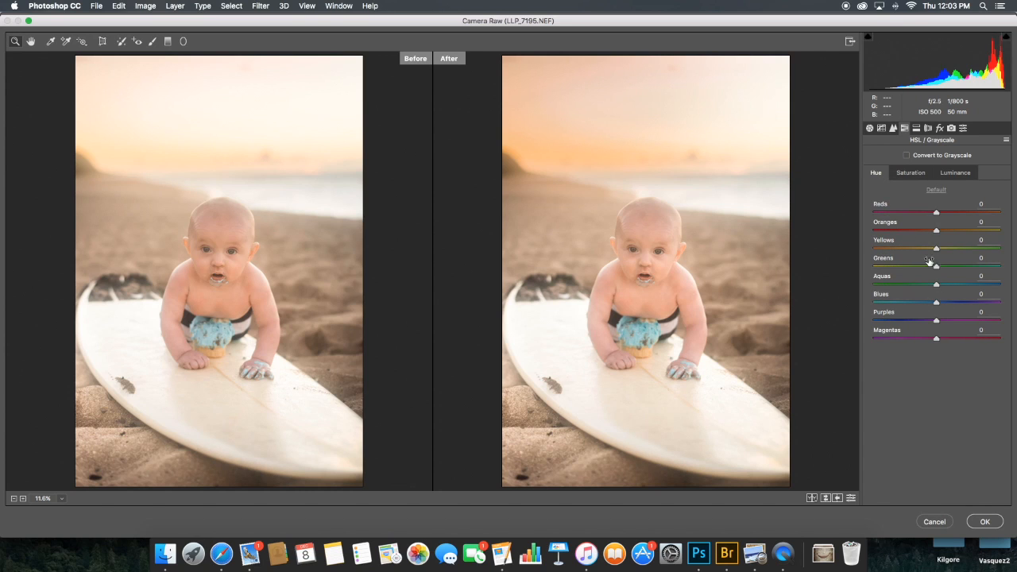
click(912, 173)
drag(970, 284, 973, 305)
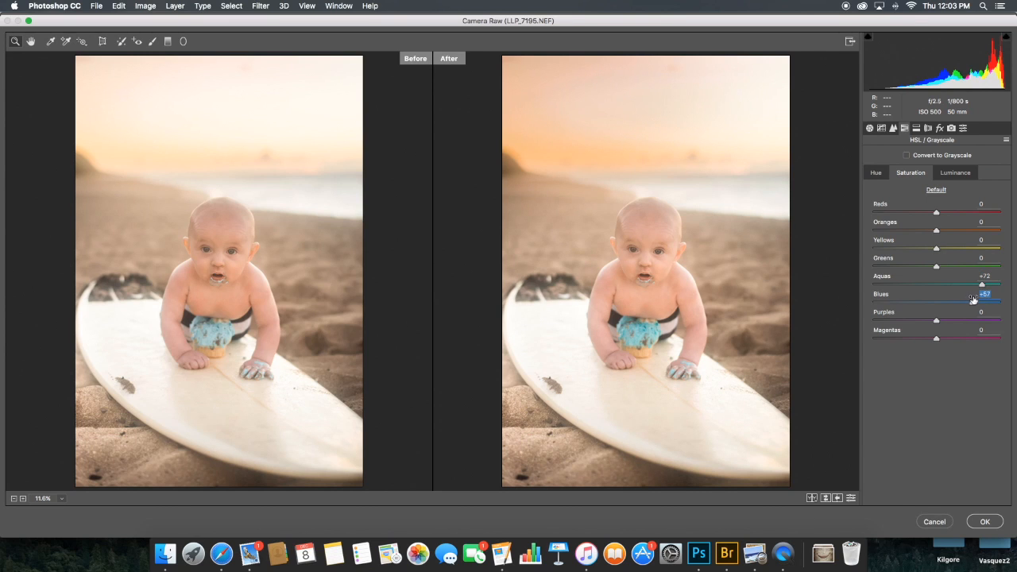
click(973, 285)
- Compare the before and after versions in split views, examining the cupcake, baby and sky up close and in full
click(814, 498)
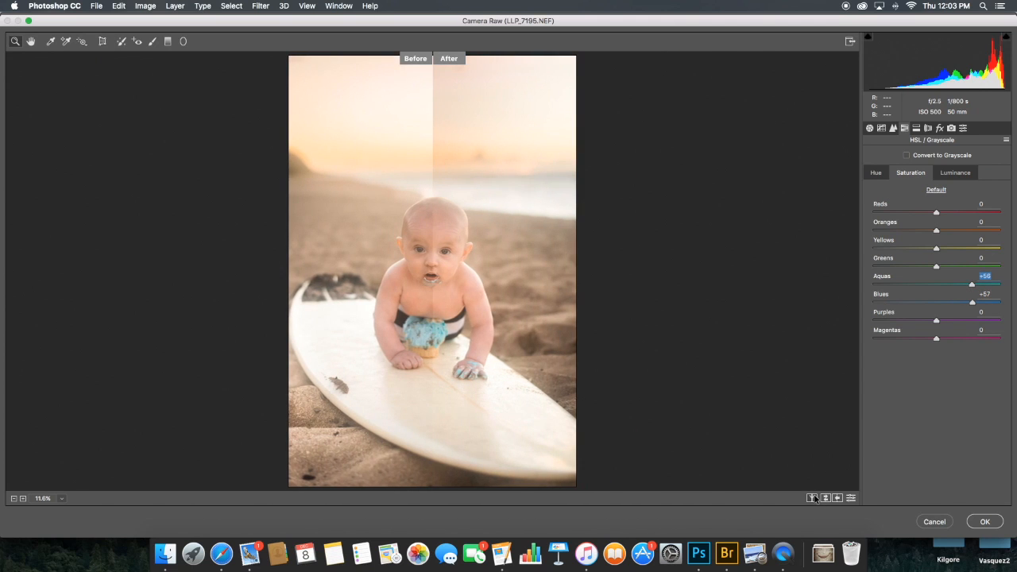
click(814, 498)
click(814, 499)
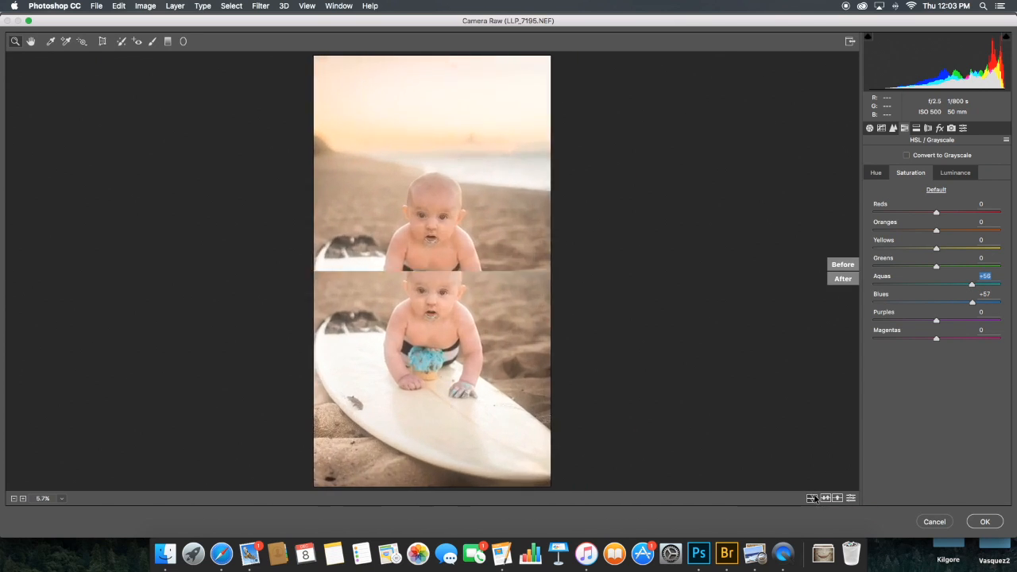
click(431, 360)
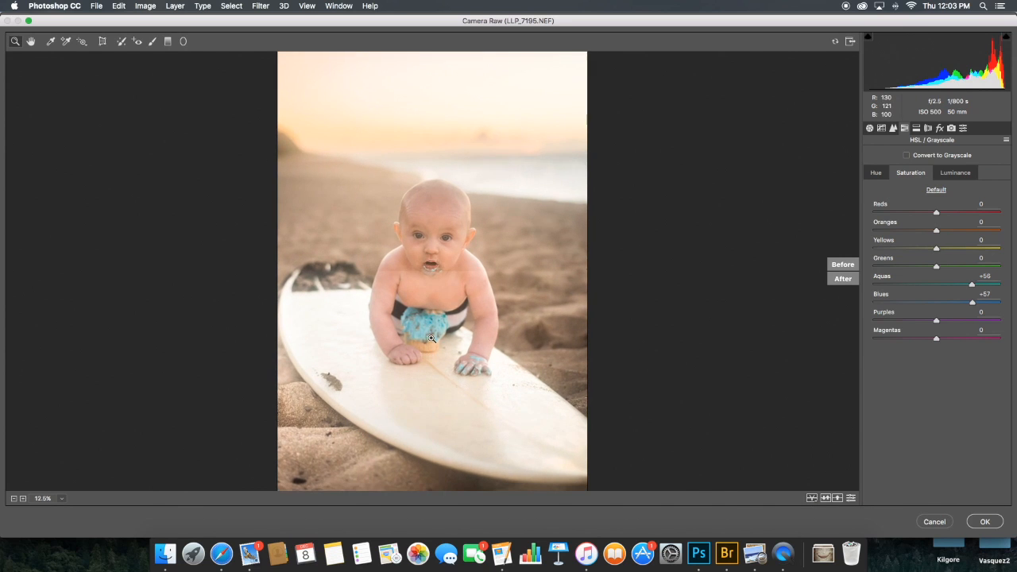
click(434, 362)
key(h)
drag(452, 330, 460, 362)
drag(424, 286, 430, 399)
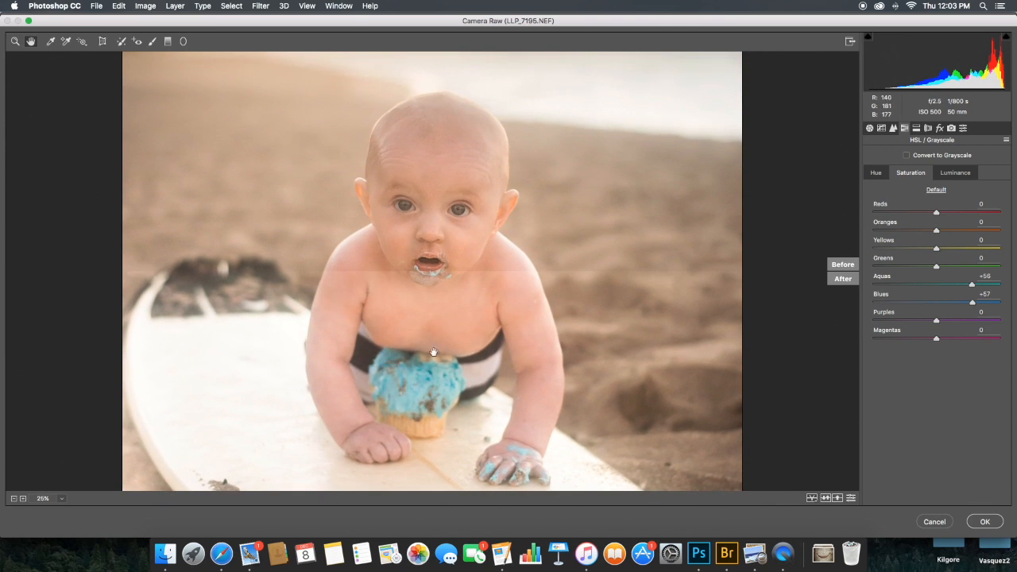
drag(426, 325, 426, 376)
drag(427, 308, 429, 374)
drag(429, 336, 431, 387)
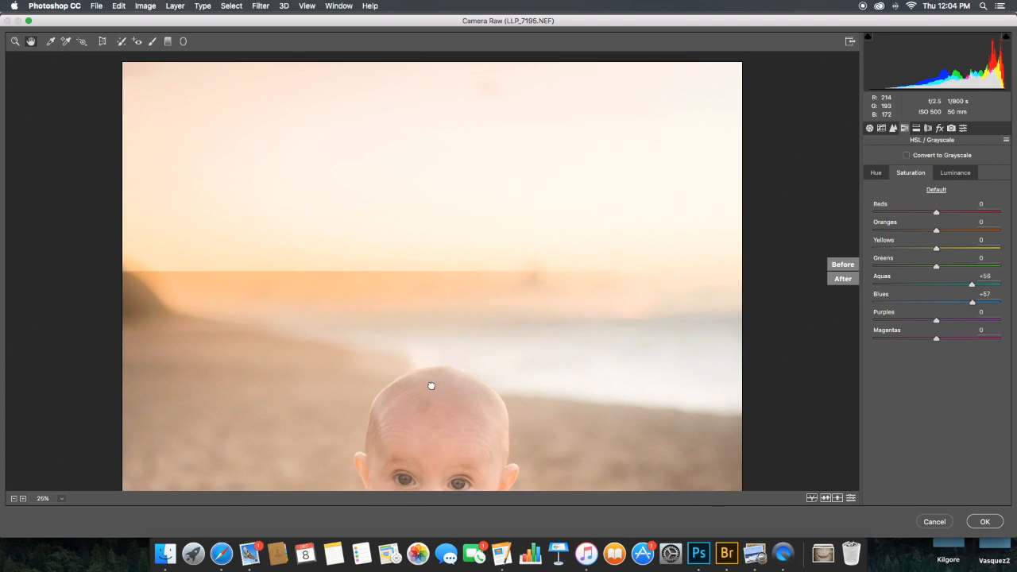
double_click(34, 44)
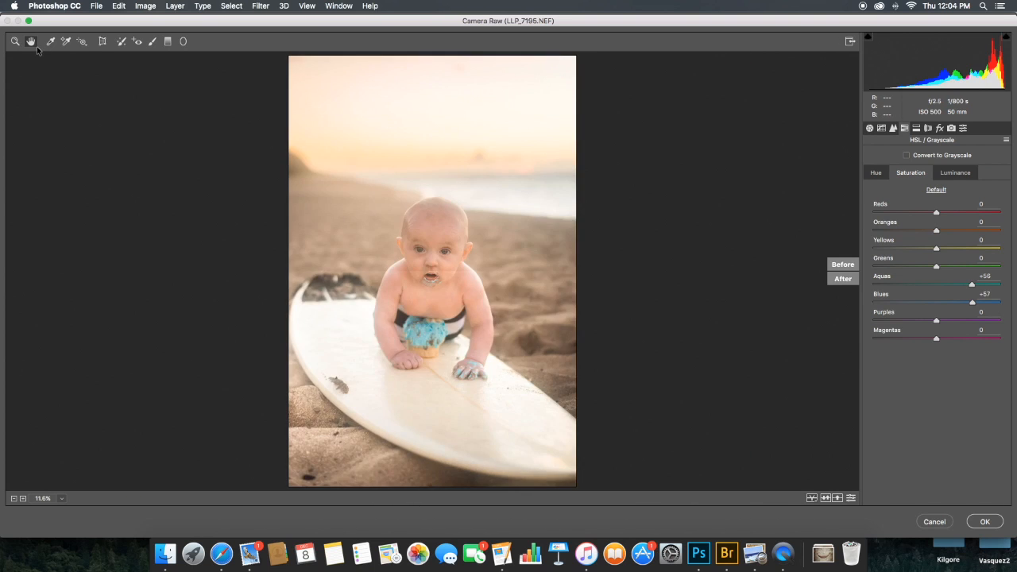
click(812, 499)
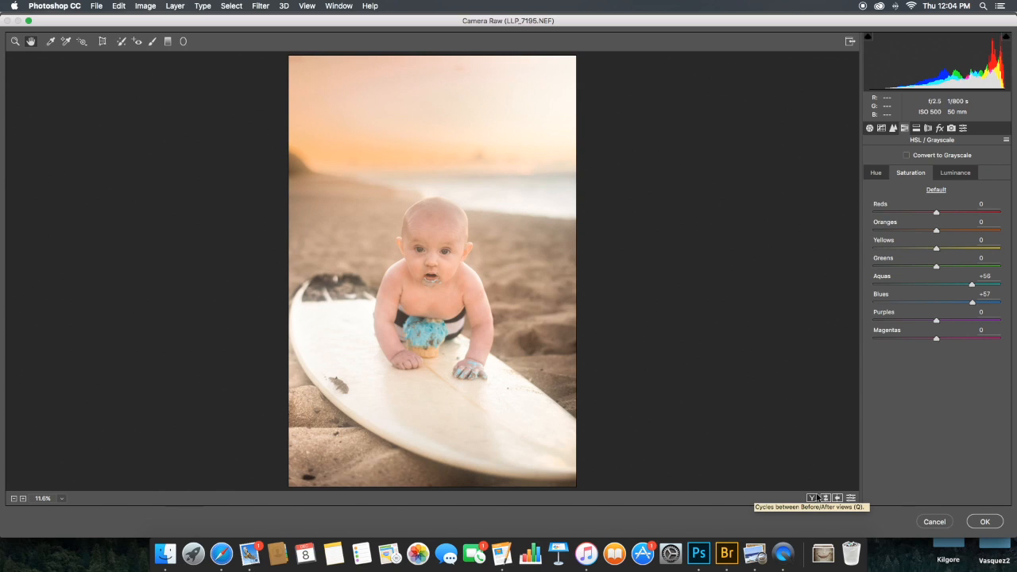
- Apply the Camera Raw adjustments to the photo
click(985, 523)
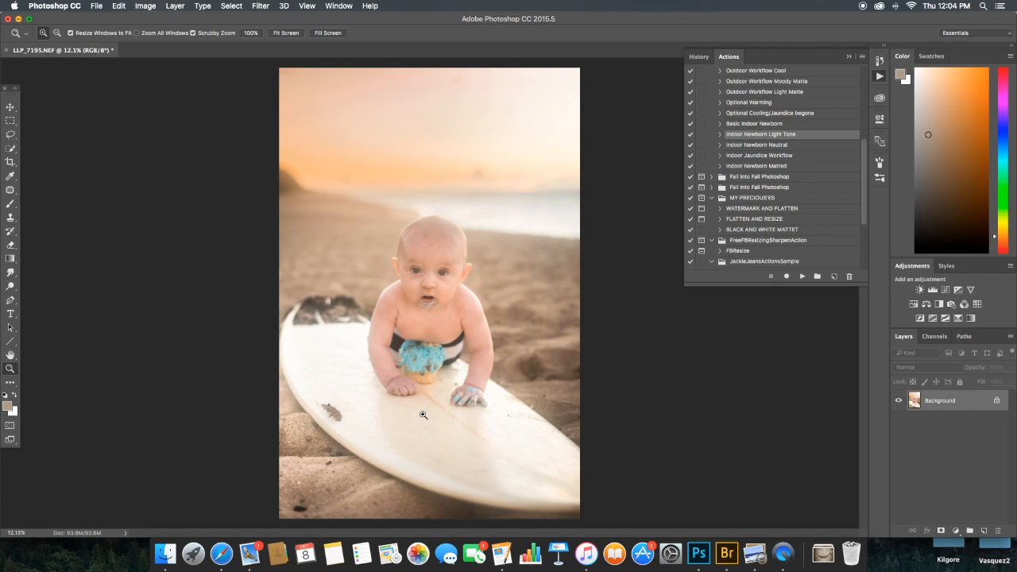
- Set the brush to 700 pixels at 20% opacity and add a Curves adjustment layer above the Background
key(b)
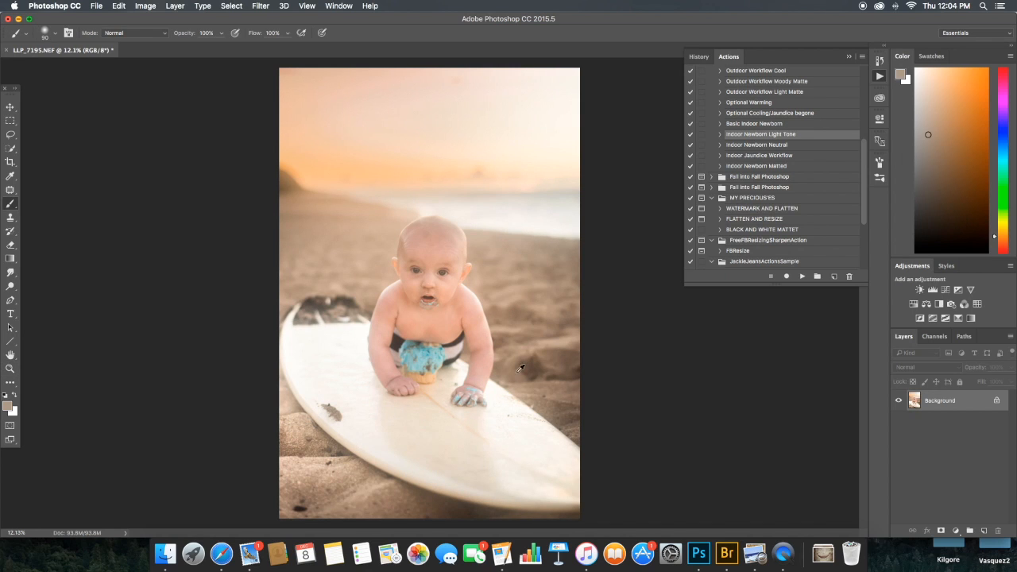
alt+click(558, 344)
key(bracketright)
key(bracketright)
key(bracketright)
key(bracketright)
key(bracketright)
key(2)
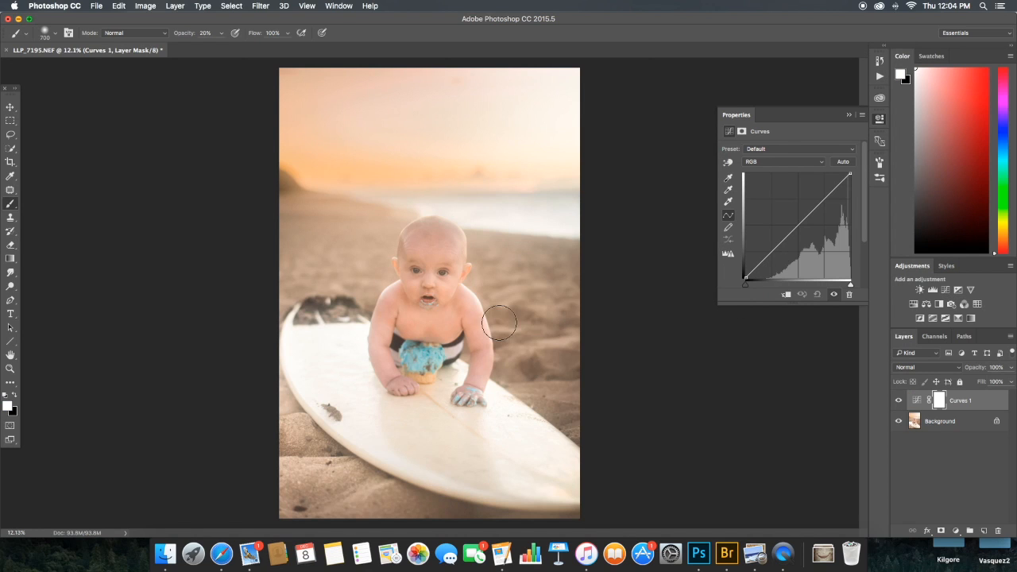
- Anchor the shadow end of the RGB curve with two points and pull its upper part slightly down to darken the highlights
click(772, 253)
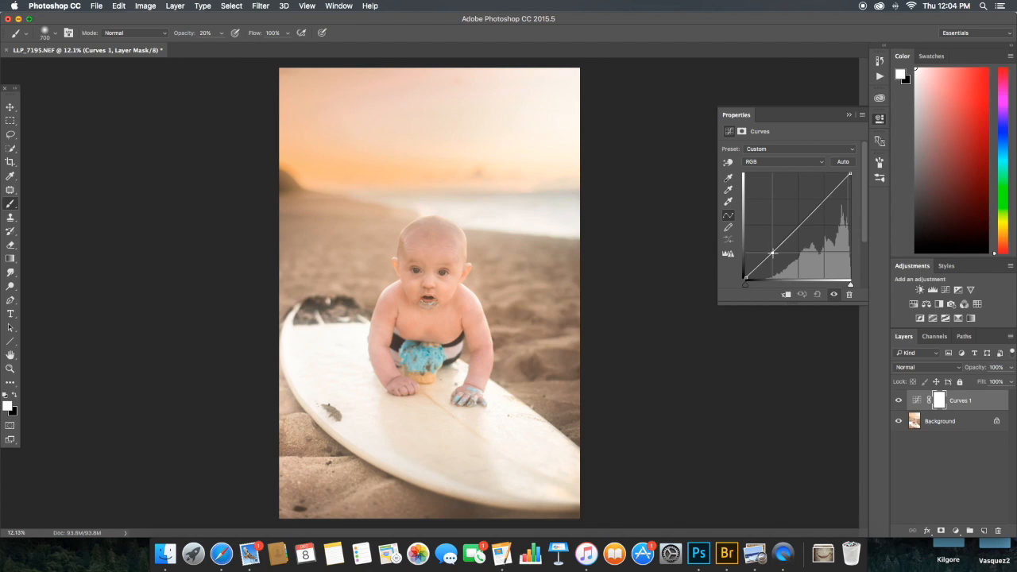
click(791, 231)
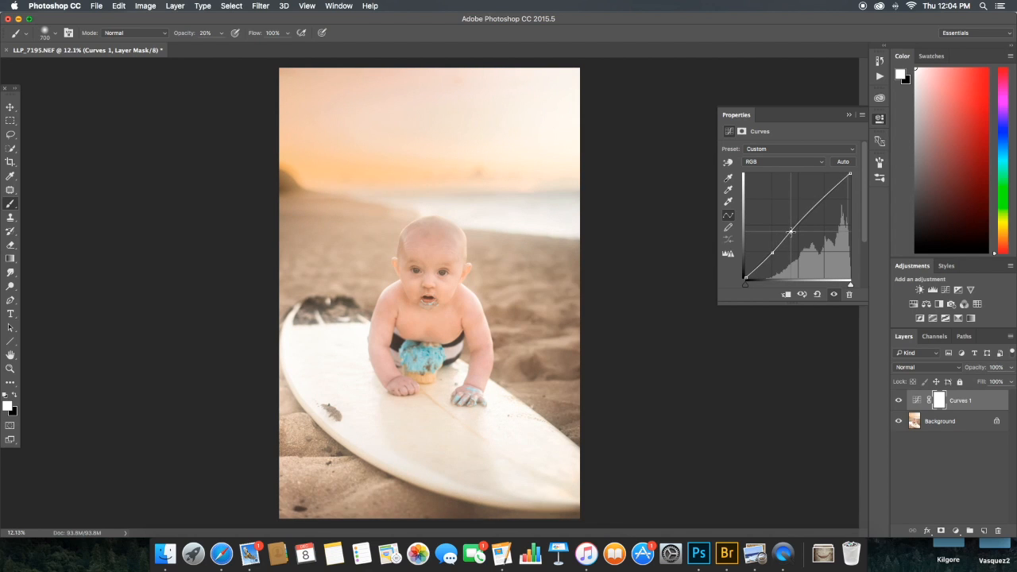
drag(791, 231, 791, 232)
key(super+z)
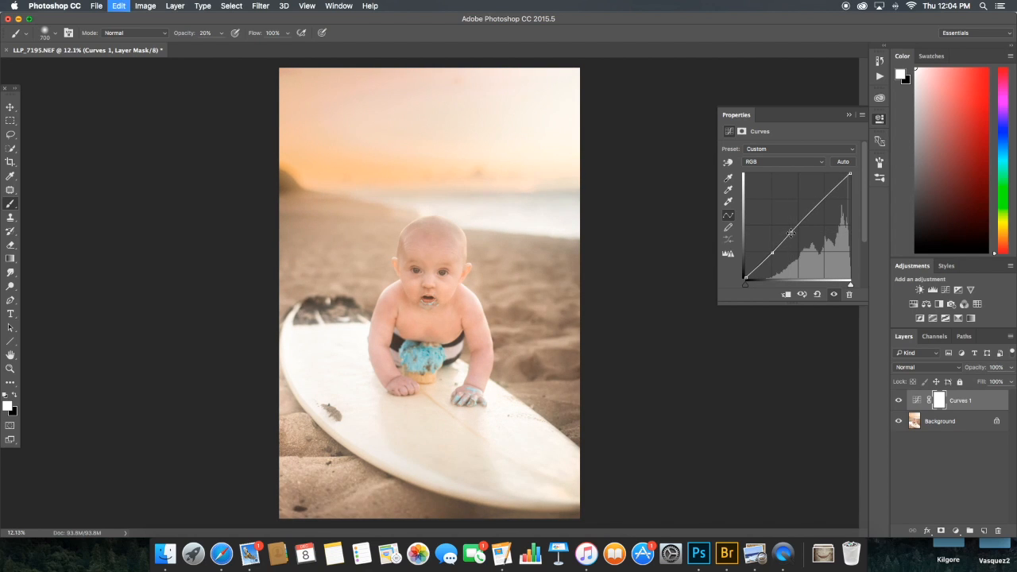
click(759, 267)
drag(759, 267, 759, 267)
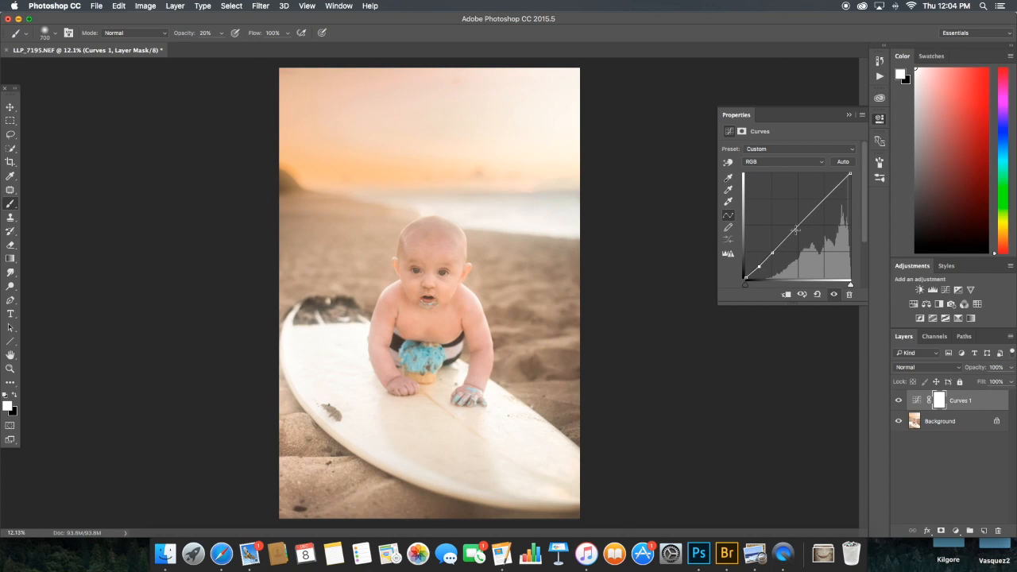
drag(832, 196, 827, 201)
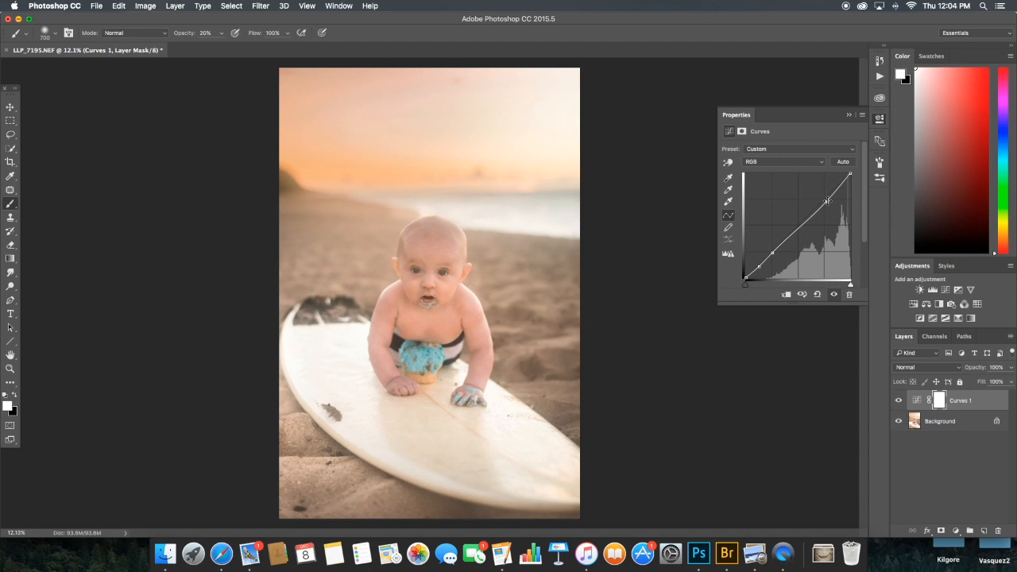
- Undo the highlight change, compare the photo with and without the Curves layer, and delete that layer
key(super+z)
click(898, 400)
click(899, 400)
click(899, 401)
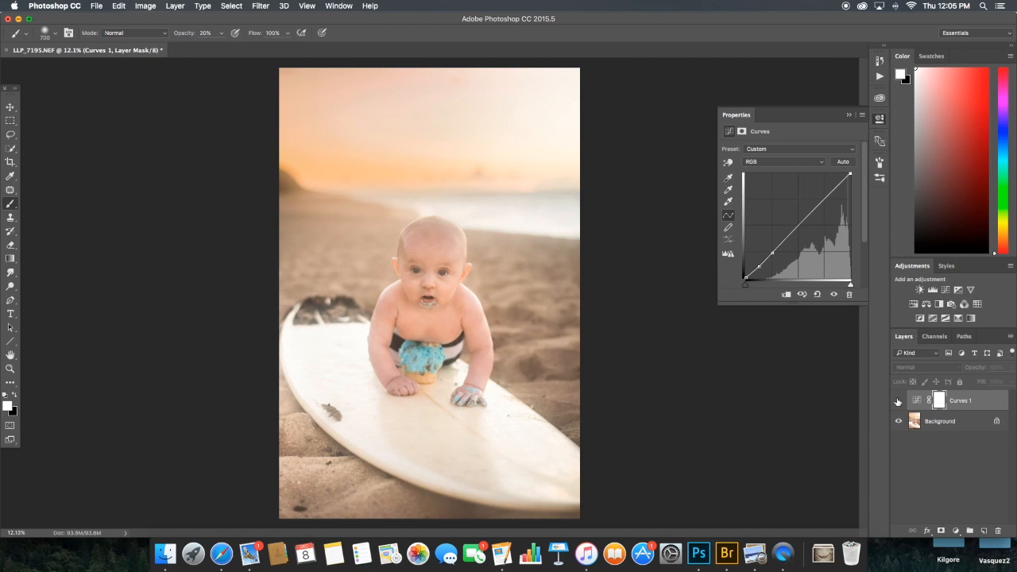
click(898, 401)
key(Delete)
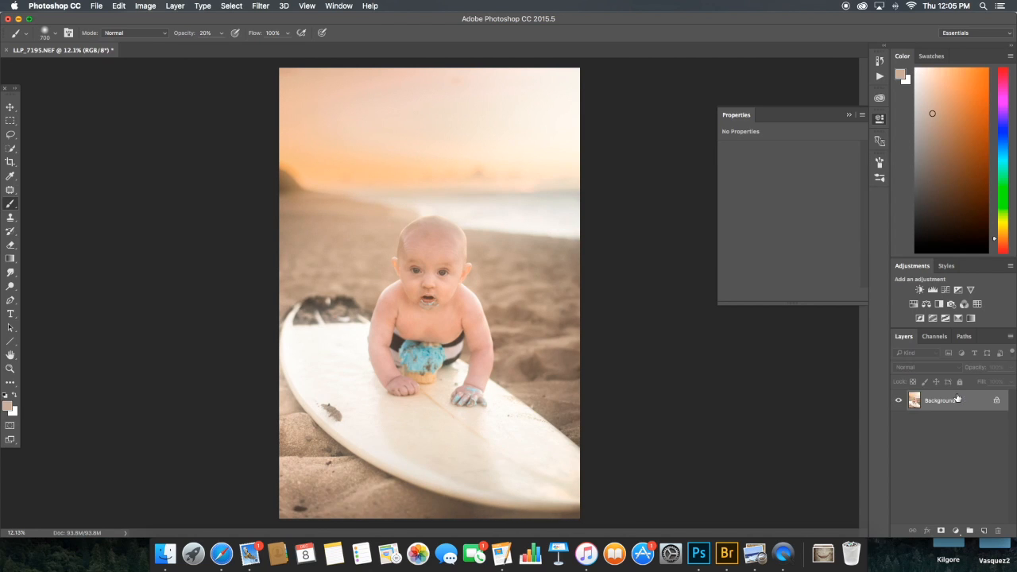
- Add a new Curves adjustment layer, shift the RGB curve's shadow end inward and up with an anchor above it, and compare the effect
click(944, 290)
drag(745, 277, 781, 246)
click(899, 402)
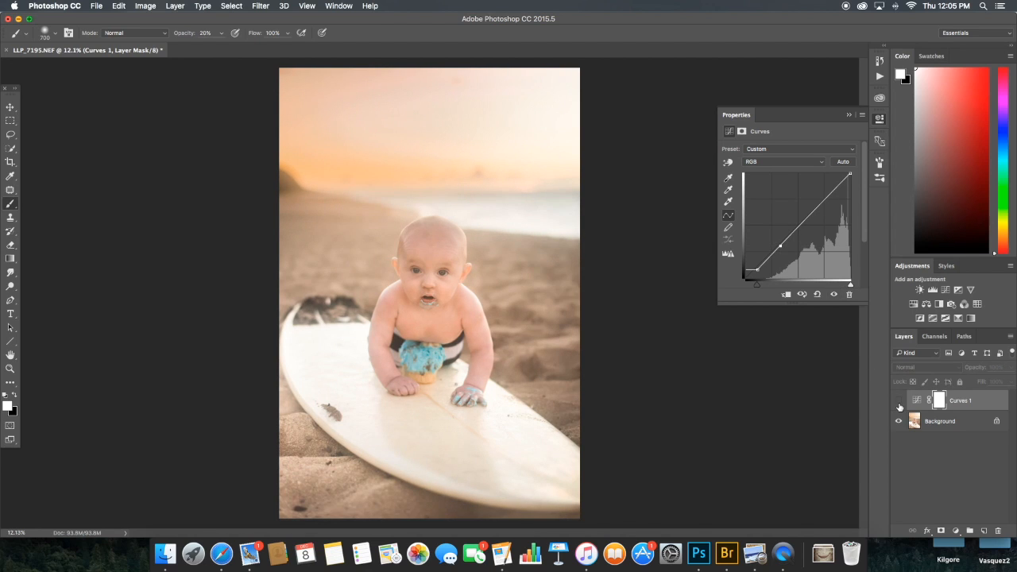
click(900, 404)
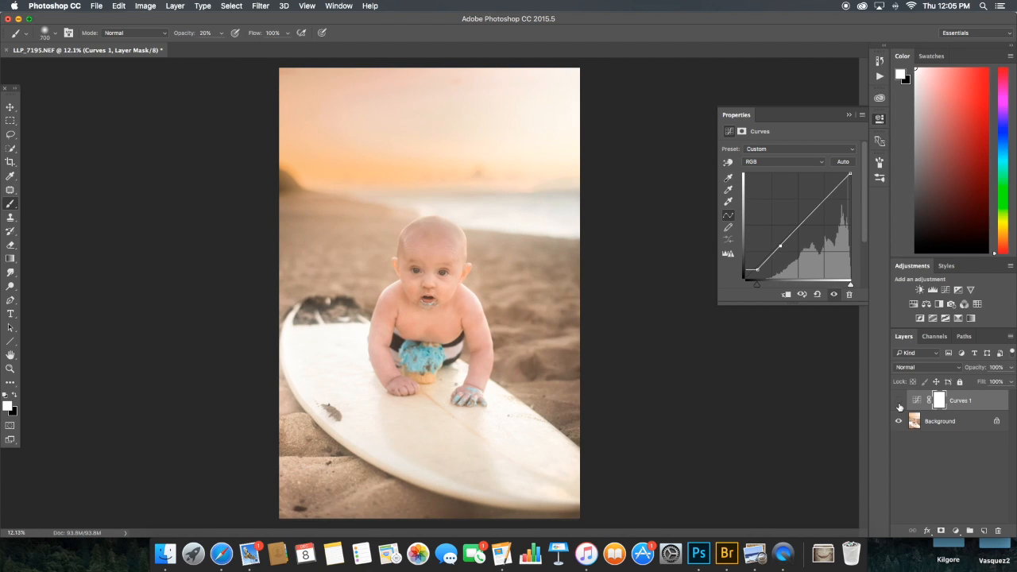
click(899, 403)
- Add a point on the upper part of the RGB curve and compare the photo with and without the Curves layer
drag(820, 205, 819, 205)
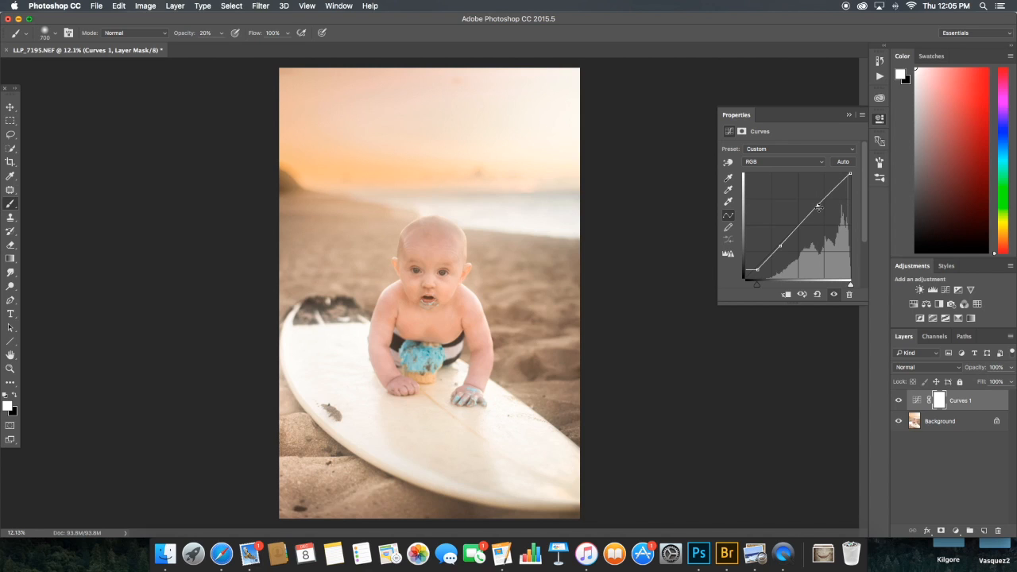
click(899, 401)
click(899, 401)
click(899, 401)
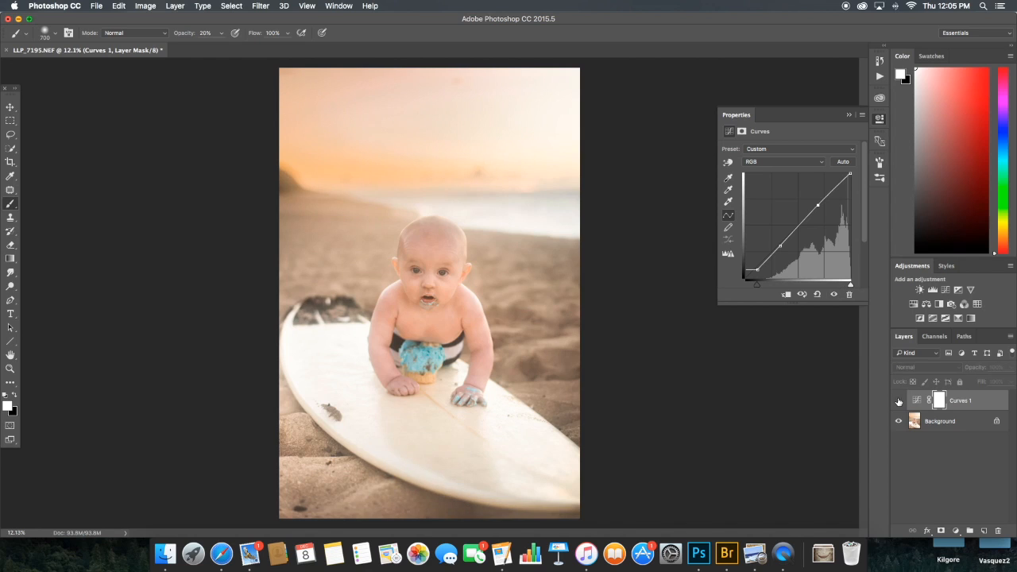
click(899, 402)
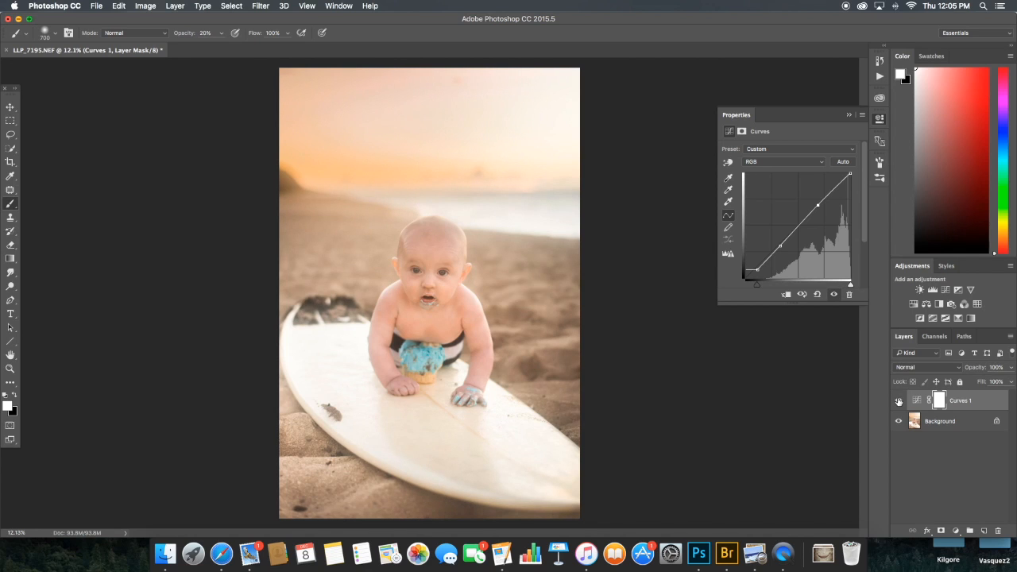
- Flatten the image into a single Background layer, and open the Save As dialog for the JPEG but leave it without saving
click(850, 115)
right_click(953, 428)
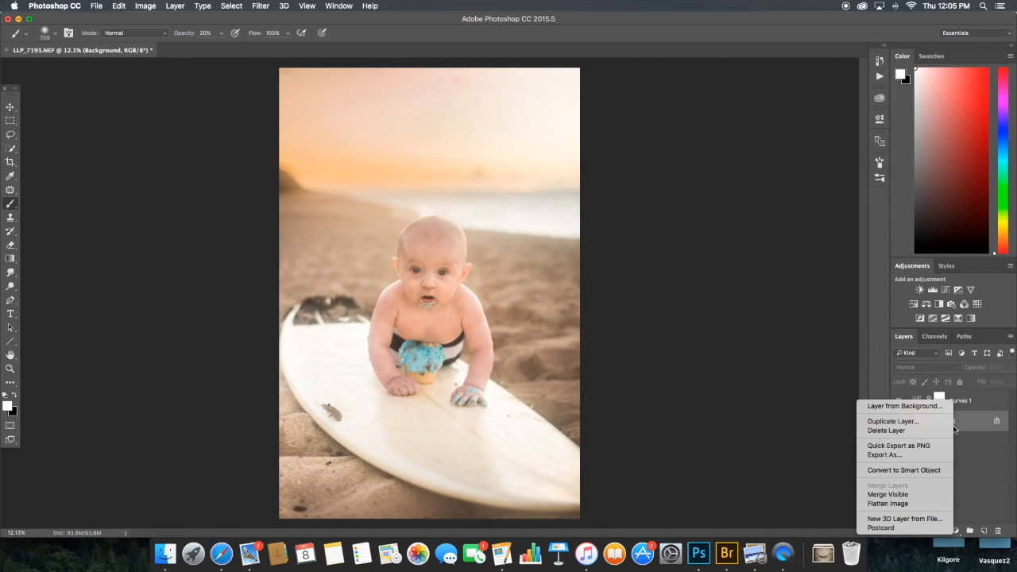
click(888, 503)
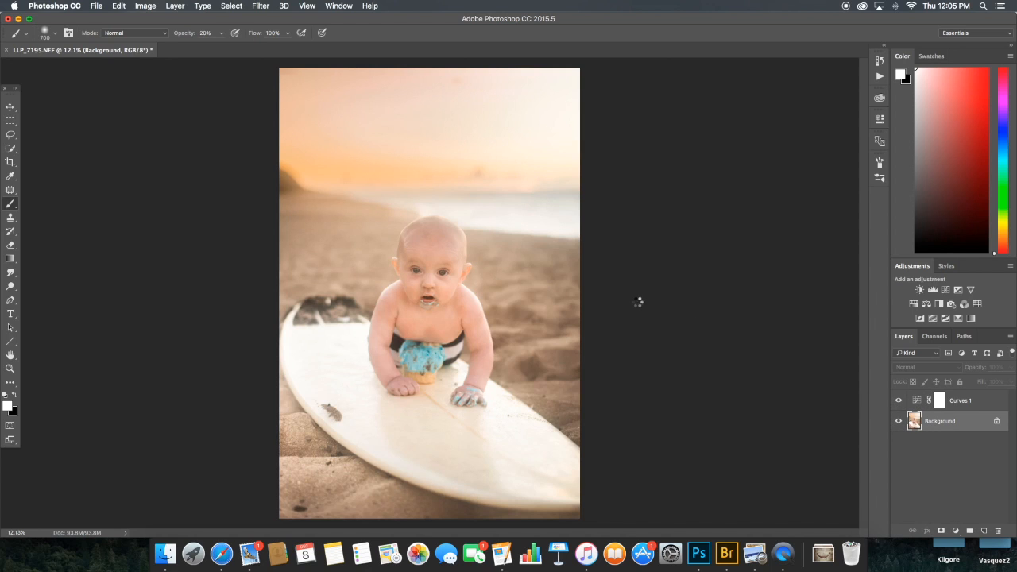
key(super+s)
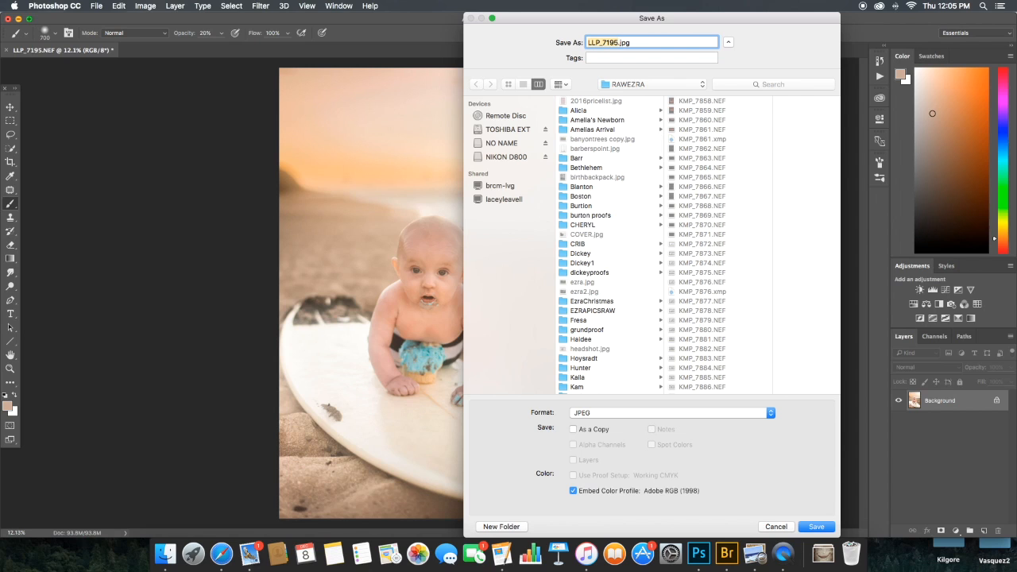
click(777, 527)
- Compare the flattened photo with its earlier states by undoing and restoring the edits
key(super+z)
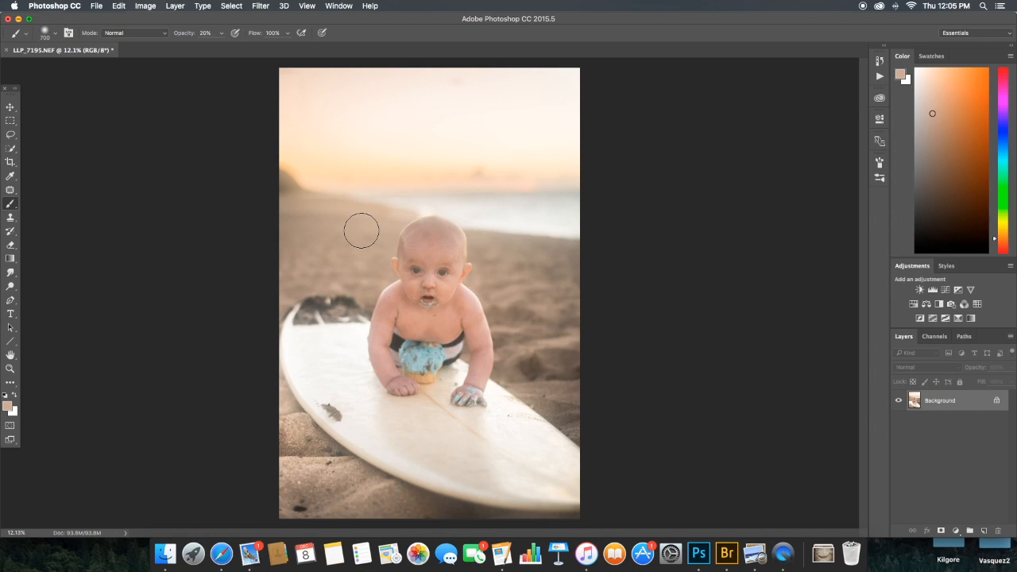
key(super+z)
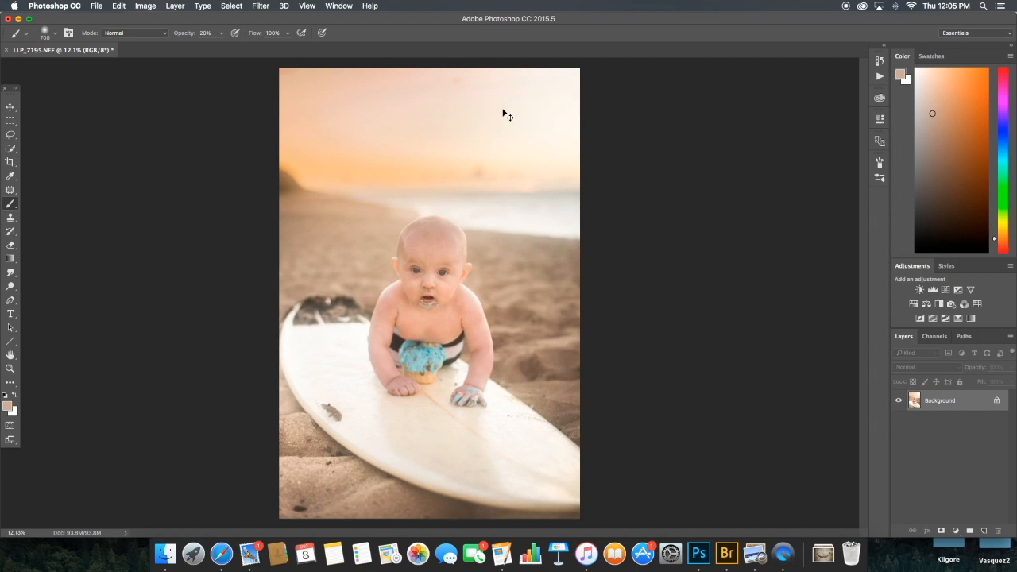
key(super+z)
key(super+z)
key(super+alt+Escape)
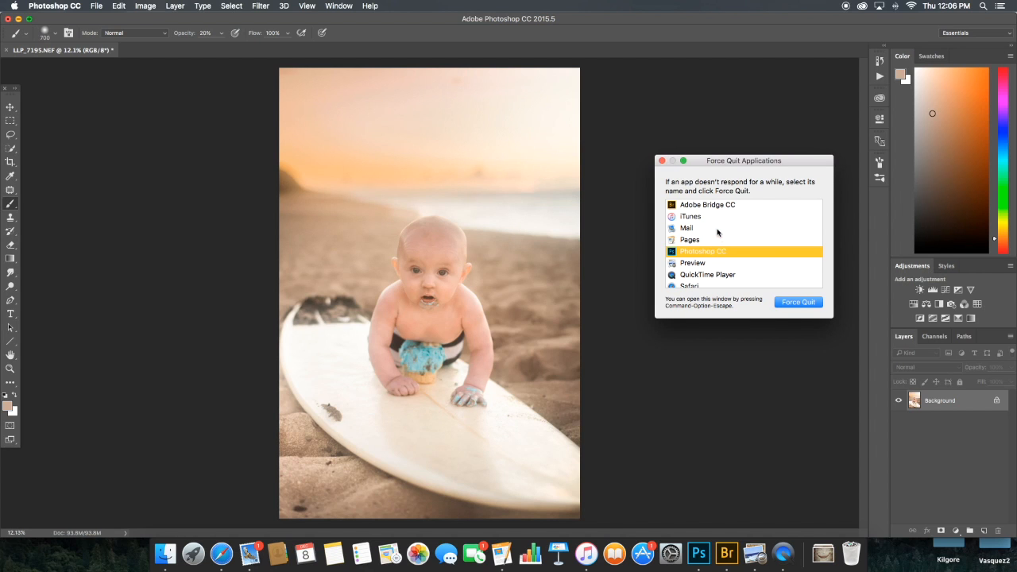